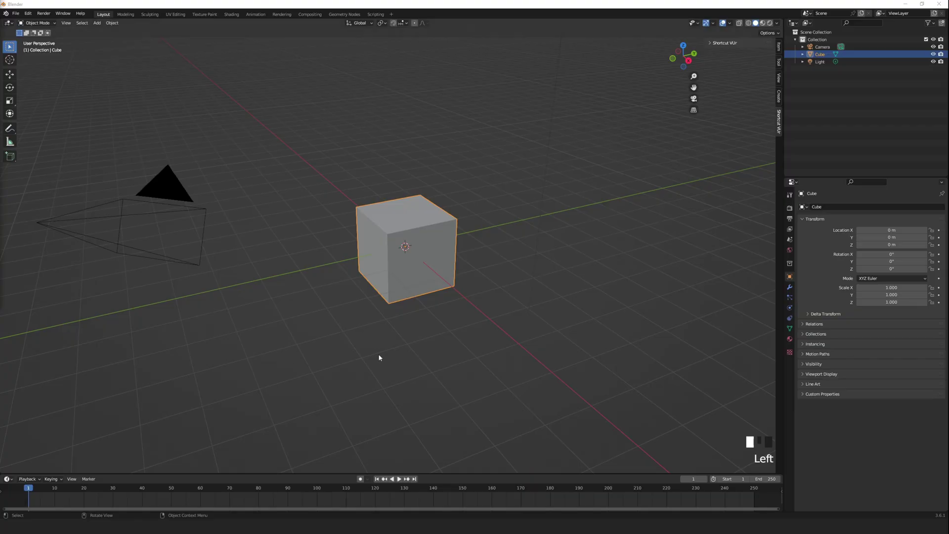
Step: Delete the default cube and add a new mesh cube at the origin
scroll(440, 253, down, 4)
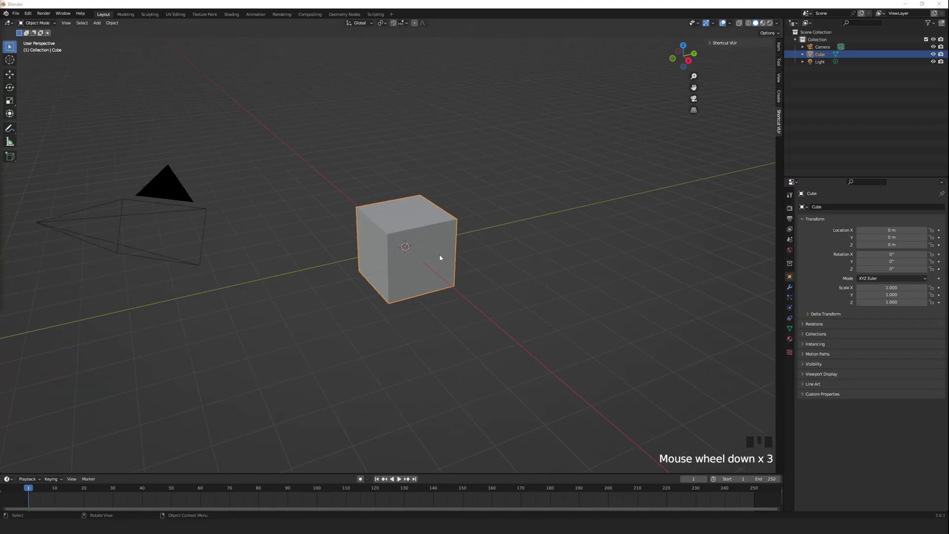
key(Delete)
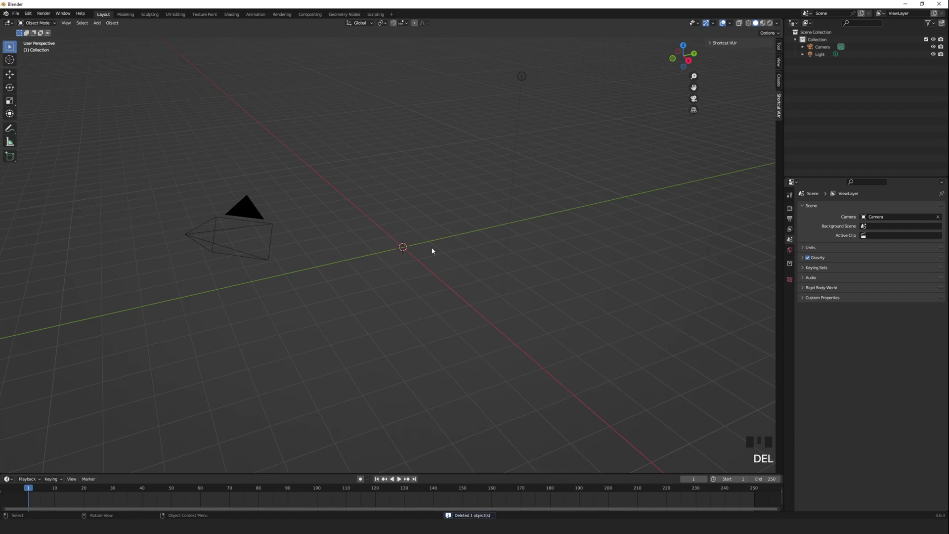
key(shift+a)
mouse_move(435, 248)
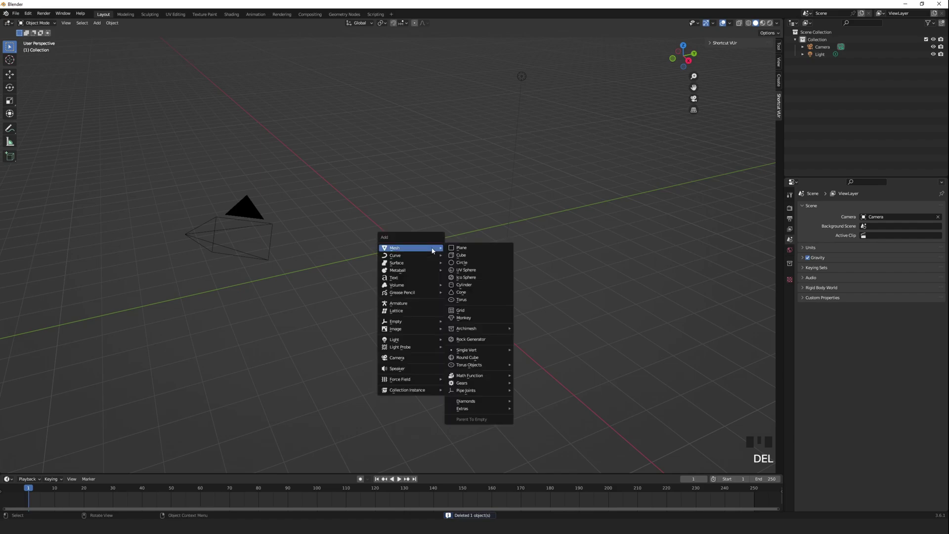
click(485, 256)
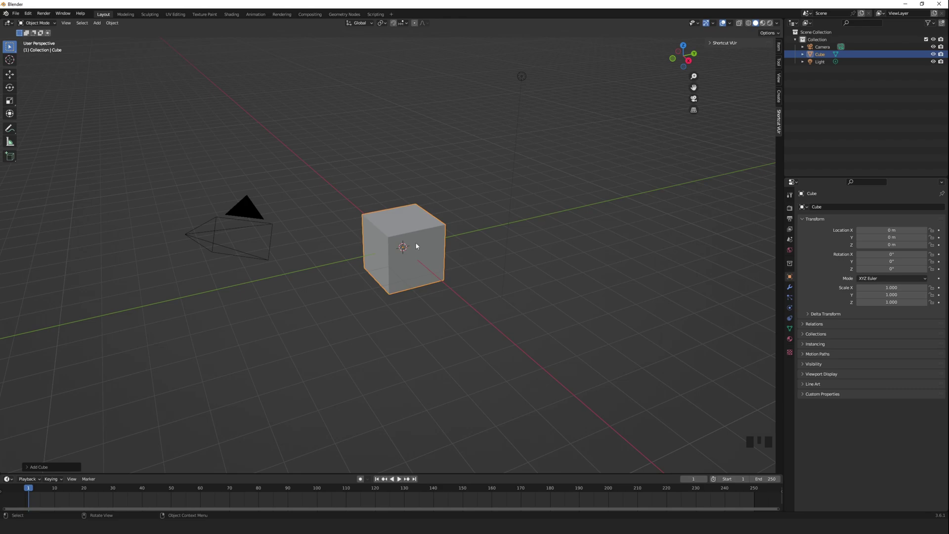
Step: Switch to the Shading workspace and give the cube a new material named GlowMat
click(230, 14)
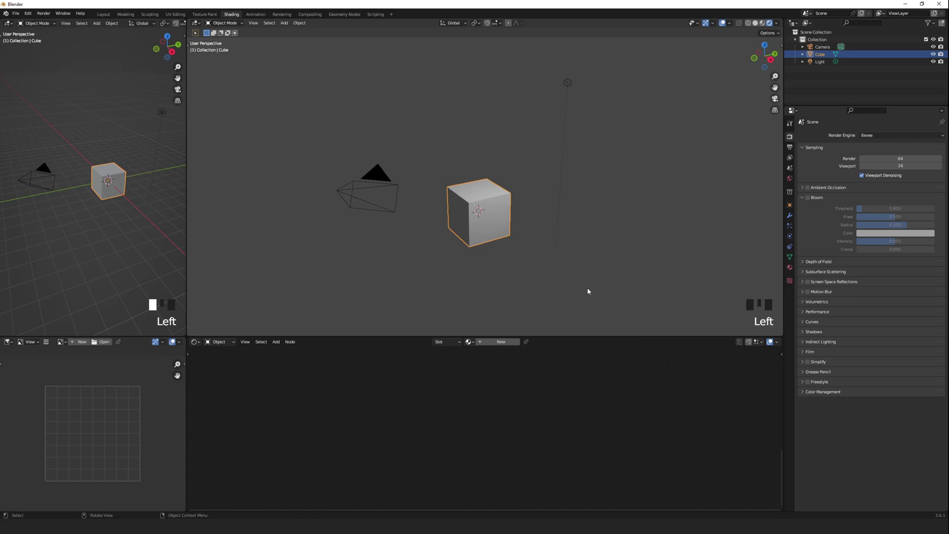
click(501, 341)
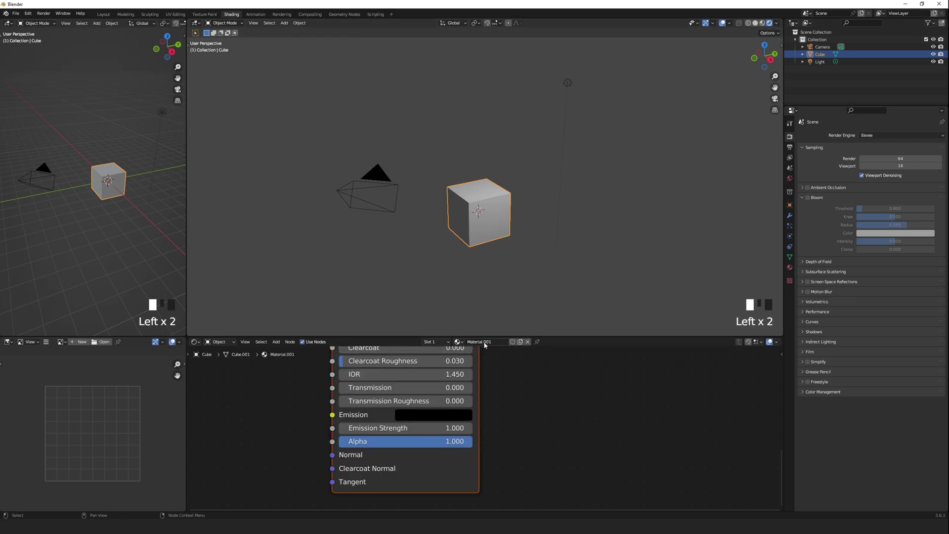
double_click(486, 342)
text(GlowMat)
key(Return)
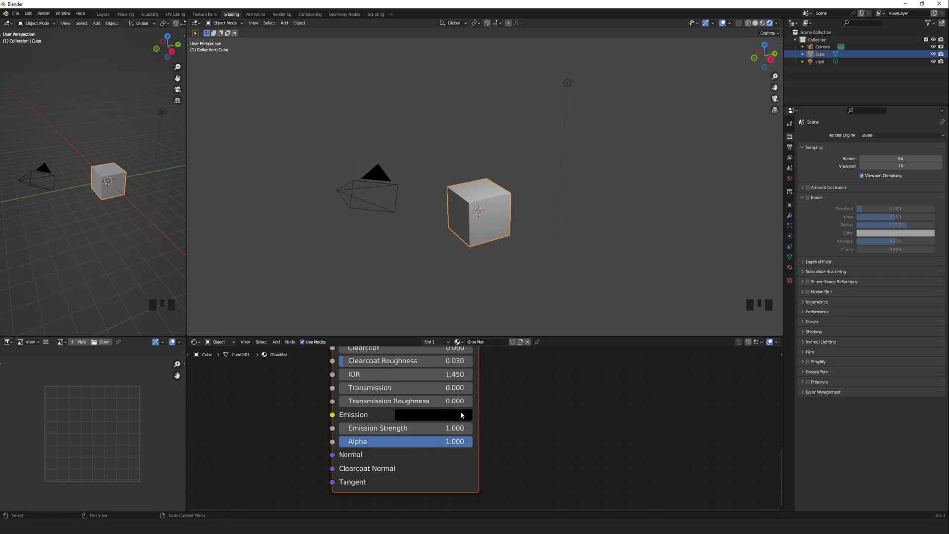
Step: Set GlowMat's emission colour to white and its emission strength to 16.8
click(413, 420)
drag(500, 330, 500, 239)
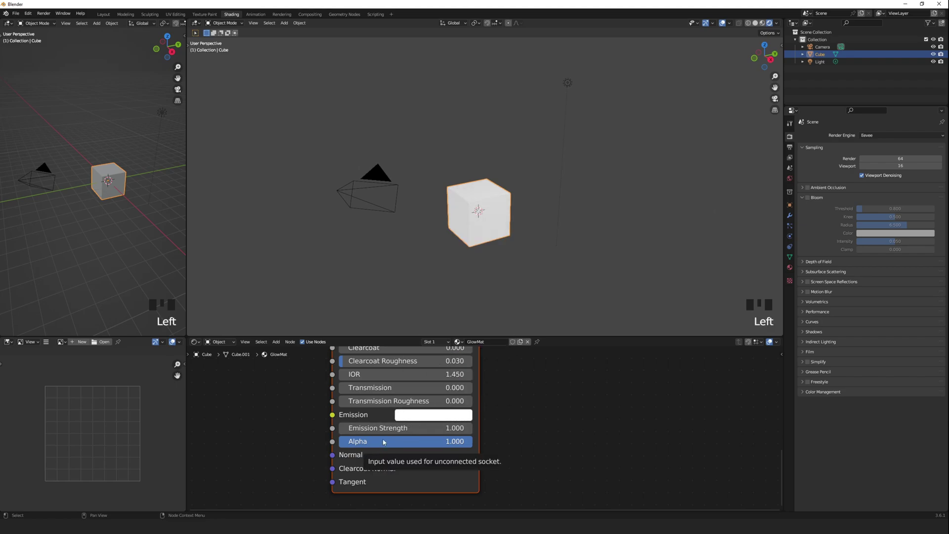
drag(359, 428, 438, 428)
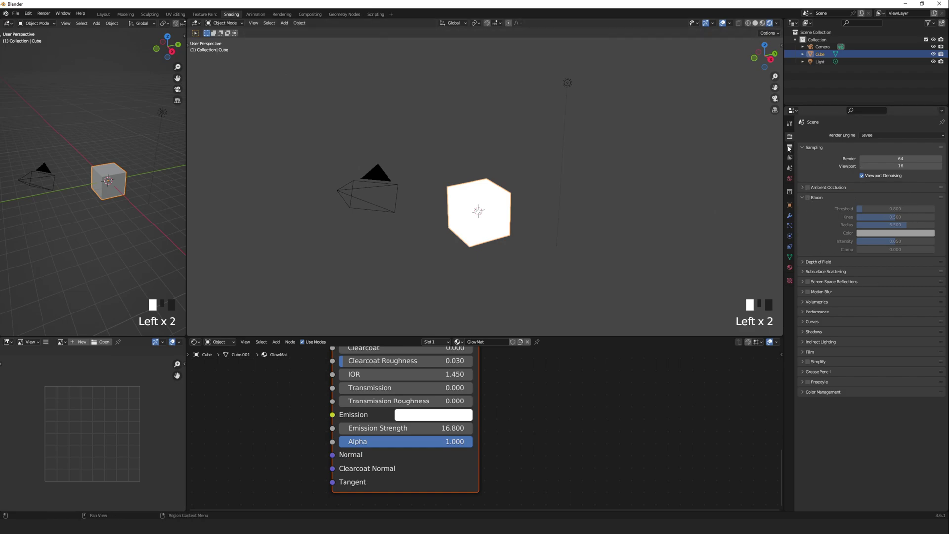
Step: Enable Bloom in the render settings with radius 4.434, intensity 0.053 and a saturated blue colour
click(807, 198)
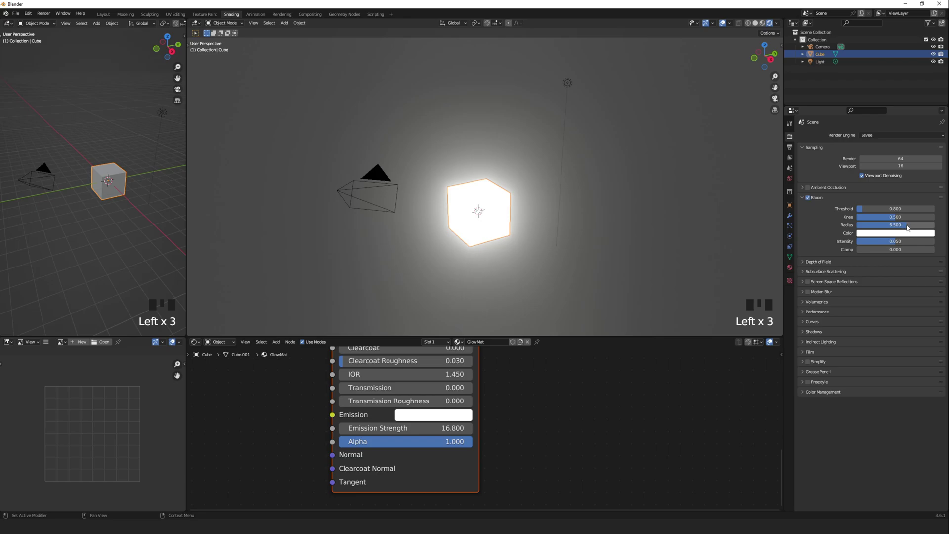
mouse_move(908, 227)
mouse_down()
mouse_move(886, 226)
mouse_move(920, 241)
mouse_move(863, 241)
mouse_move(906, 233)
mouse_up()
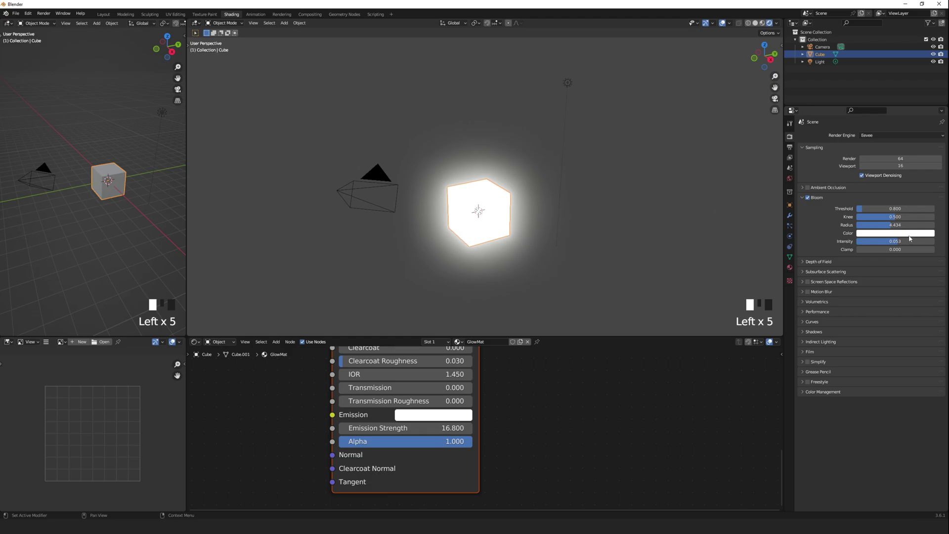
click(909, 234)
drag(917, 163, 917, 144)
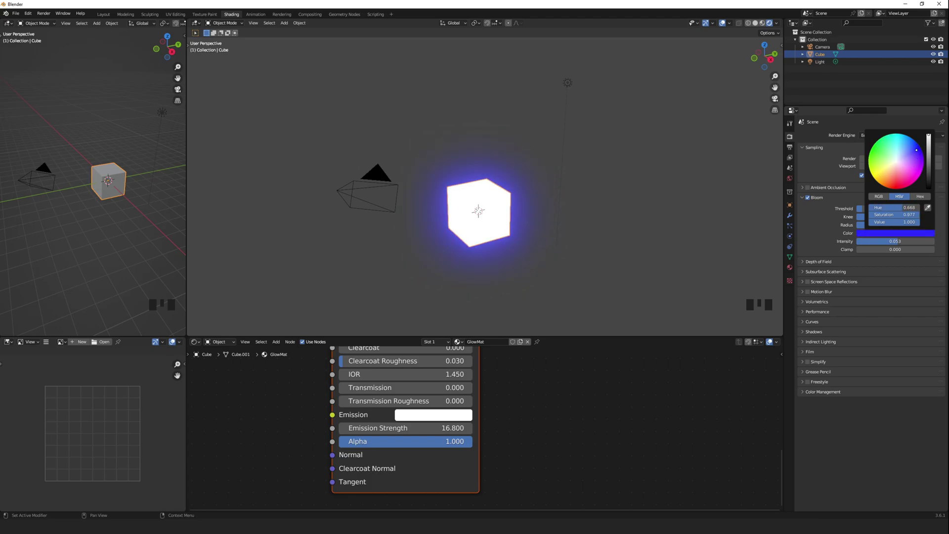
Step: Change GlowMat's emission colour to pure blue with hue 0.667 and saturation 1, and deselect the cube
click(445, 415)
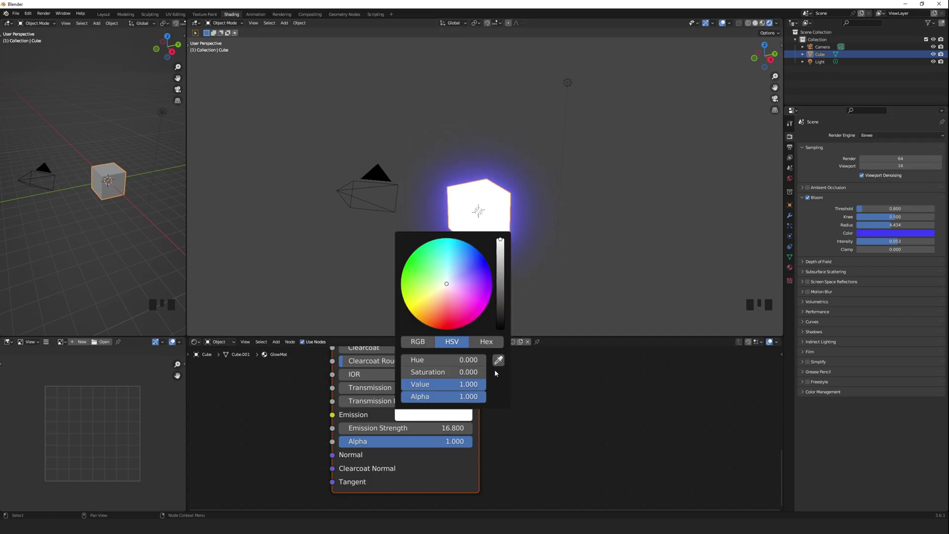
mouse_move(464, 292)
mouse_down()
mouse_move(475, 300)
mouse_move(457, 278)
mouse_move(487, 262)
mouse_up()
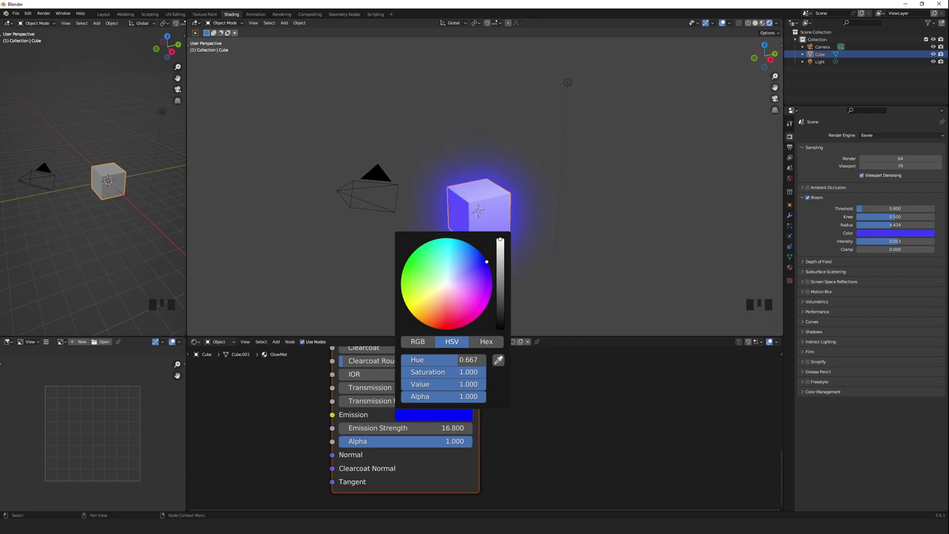
click(674, 262)
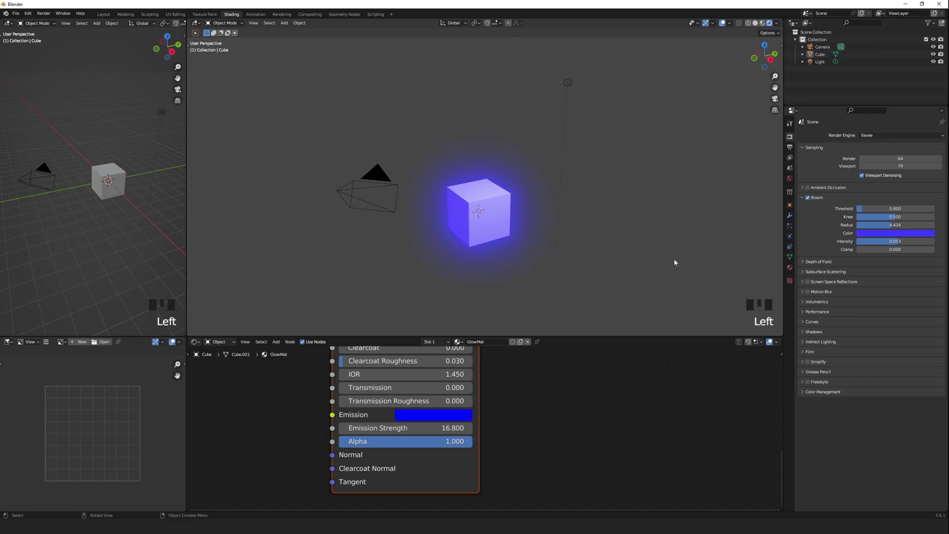
Step: Delete the glowing cube from the scene
click(493, 198)
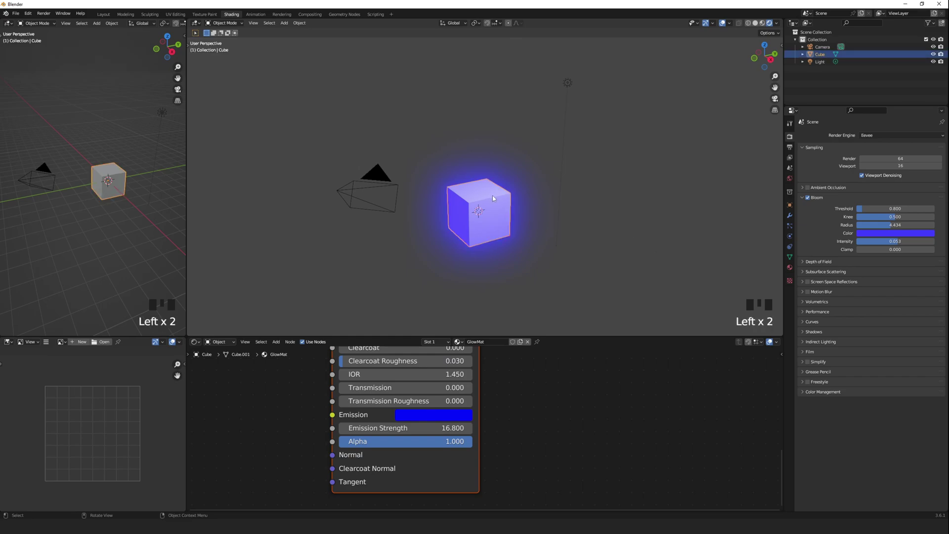
key(Delete)
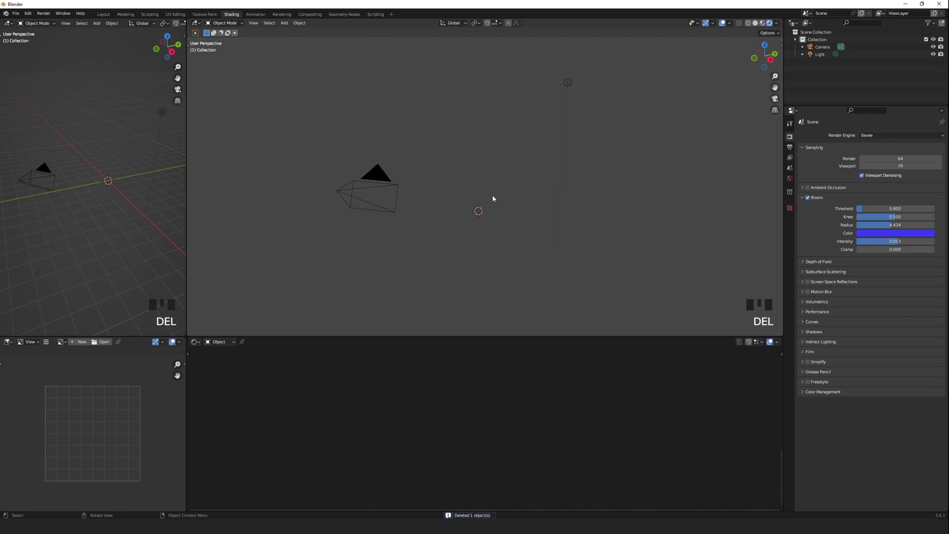
Step: Set the camera's rotation to 90° on X and 0° on Y and Z
click(388, 188)
click(789, 205)
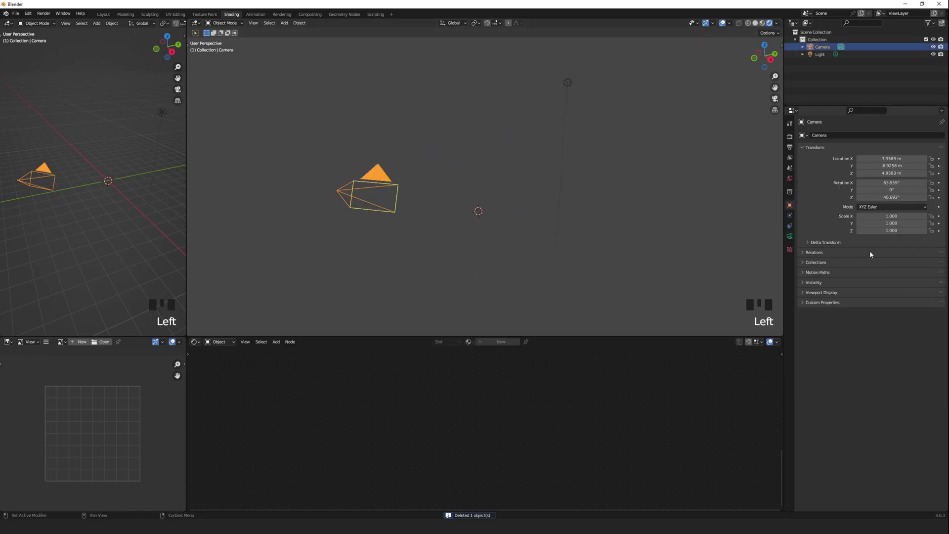
click(882, 182)
text(0)
double_click(891, 197)
text(0)
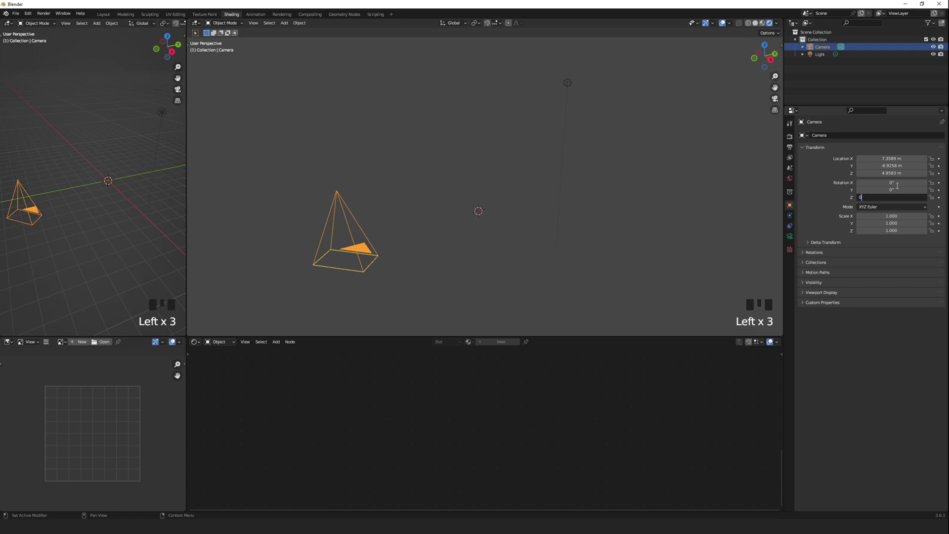
double_click(897, 182)
text(90)
key(Return)
Step: Set the camera's location to 0 m on X and Z and about -5.06 m on Y
click(891, 158)
text(0)
key(Return)
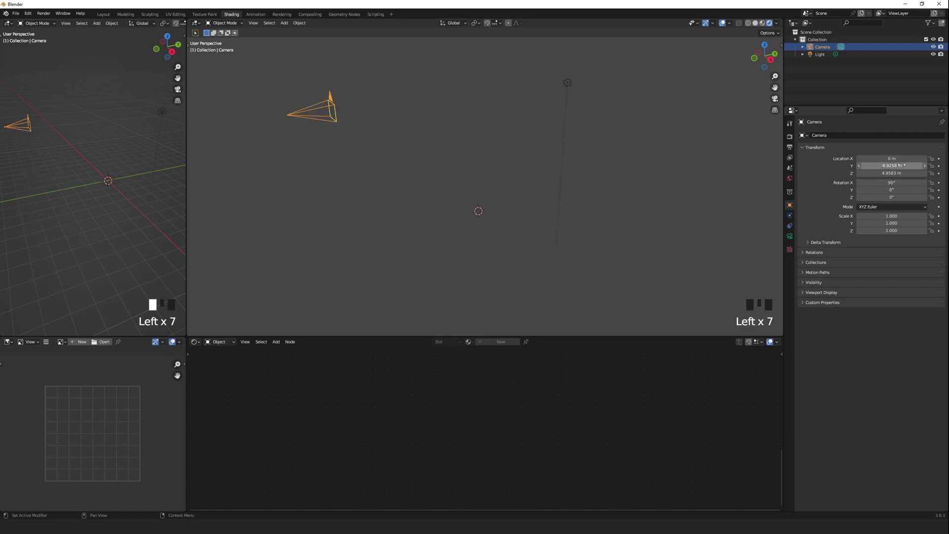
click(898, 166)
text(0)
key(Return)
click(902, 174)
text(0)
click(902, 166)
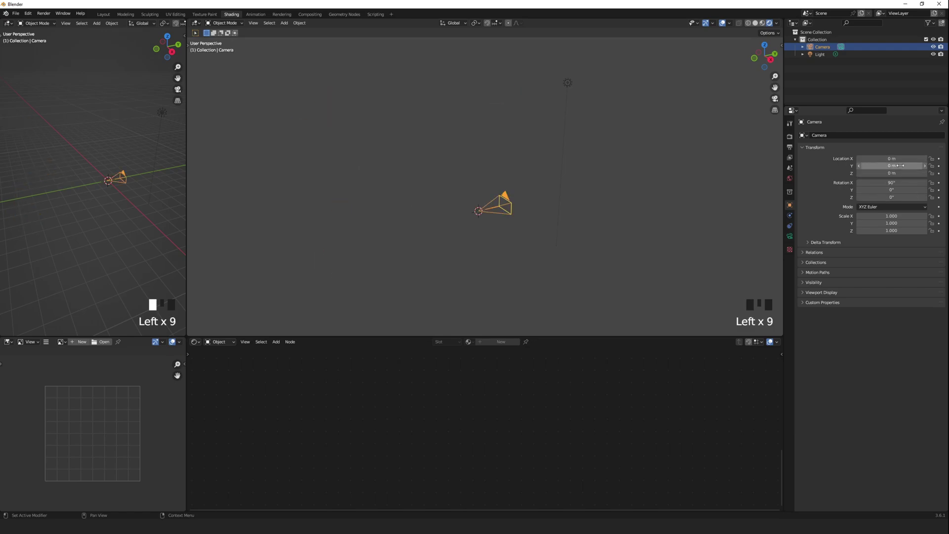
drag(897, 165, 811, 166)
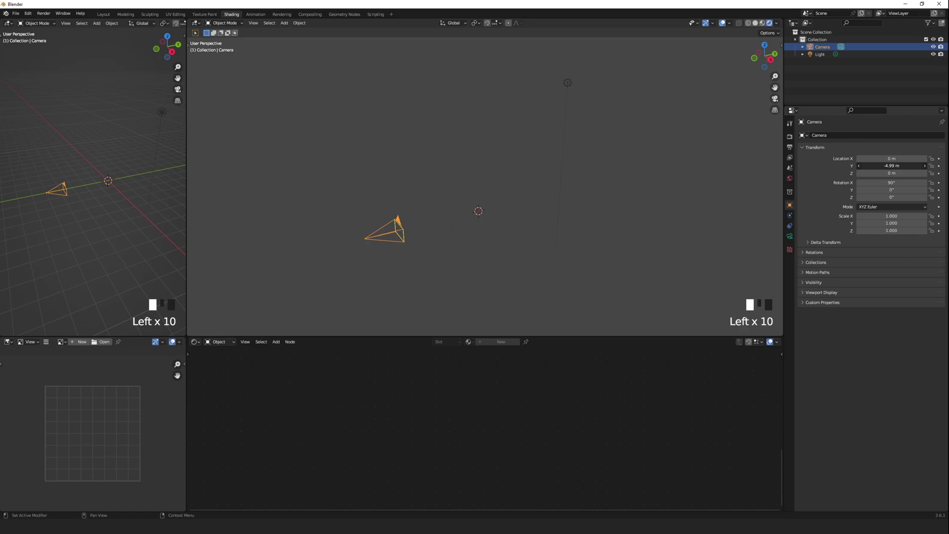
Step: Add a mesh plane at the origin and set its X rotation to 90°
click(508, 208)
key(shift+a)
click(538, 210)
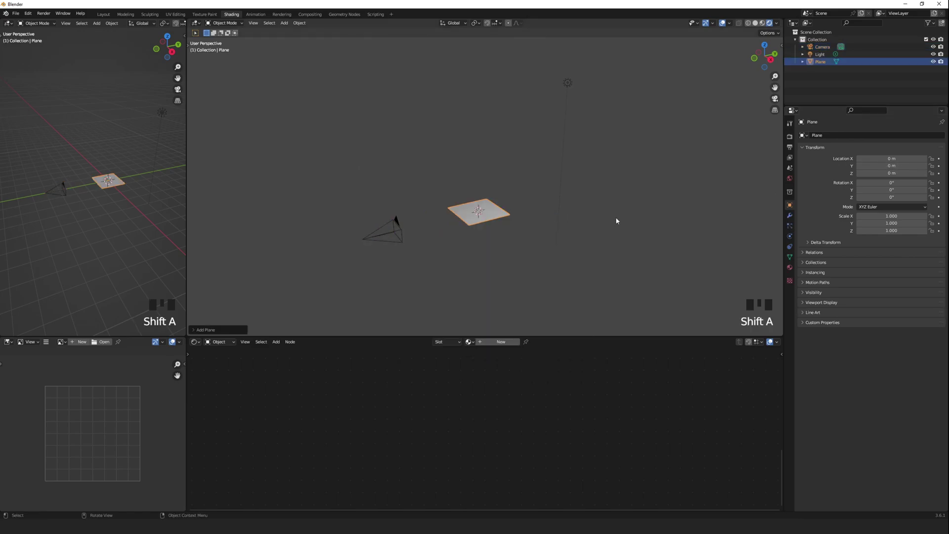
click(895, 183)
text(90)
key(Return)
Step: Set the plane's scale to 1.6 on X and 0.9 on Y
click(898, 216)
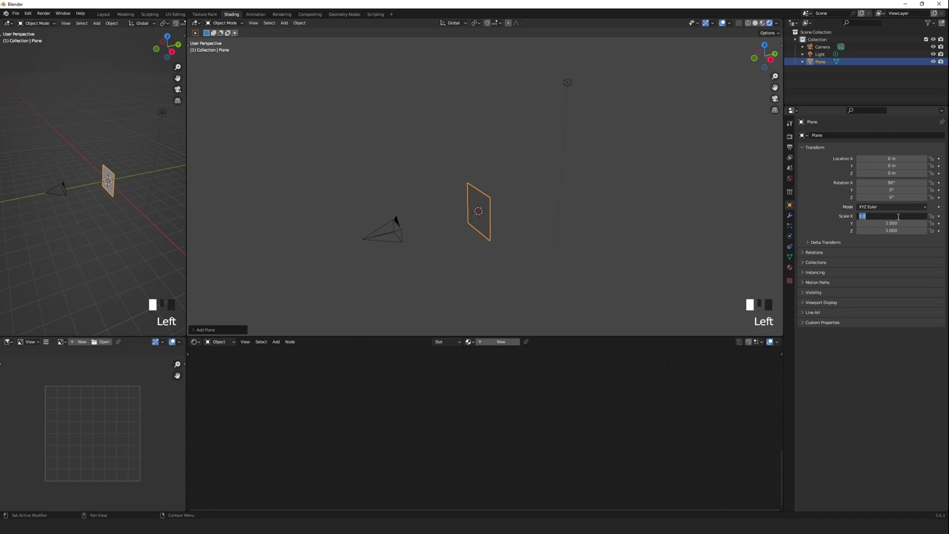
text(1.6)
key(Tab)
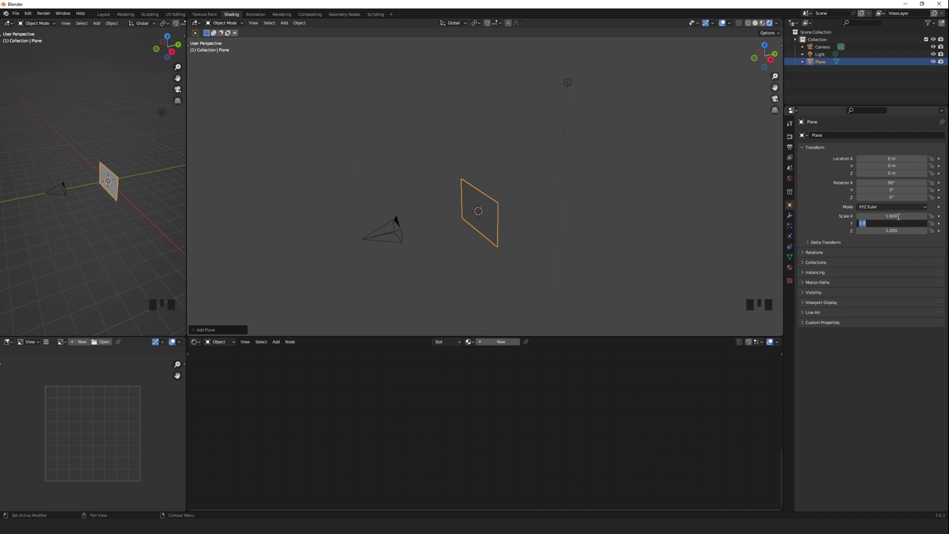
text(0.9)
key(Return)
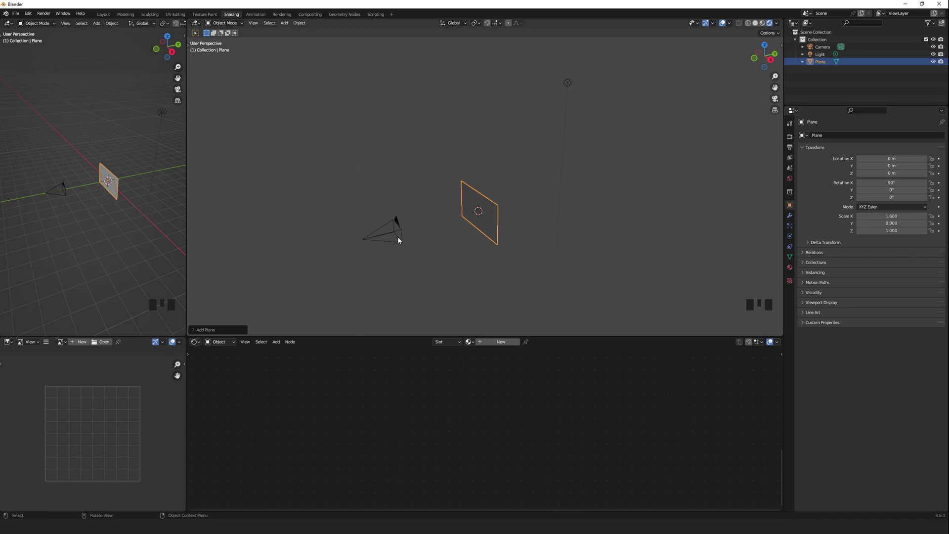
Step: Change the camera's lens type to Orthographic
click(399, 235)
click(789, 236)
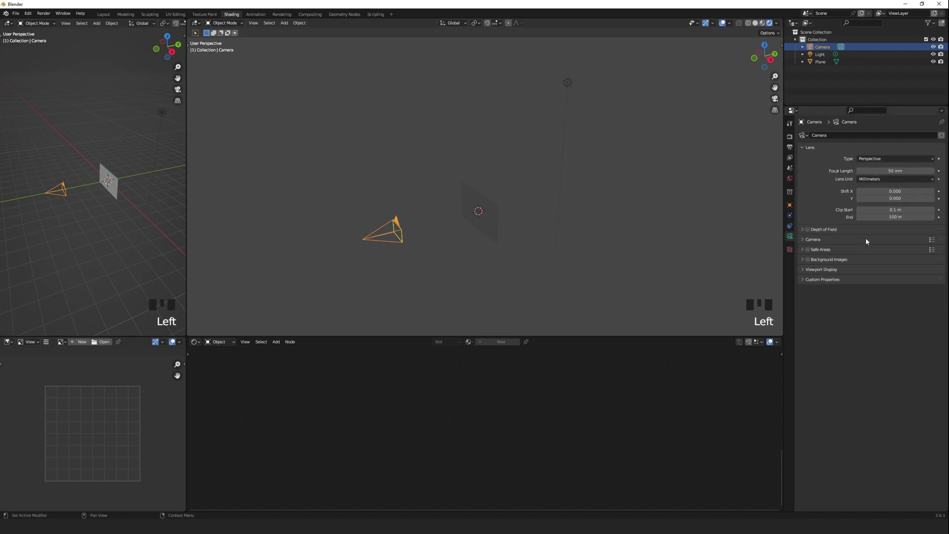
click(915, 159)
click(915, 176)
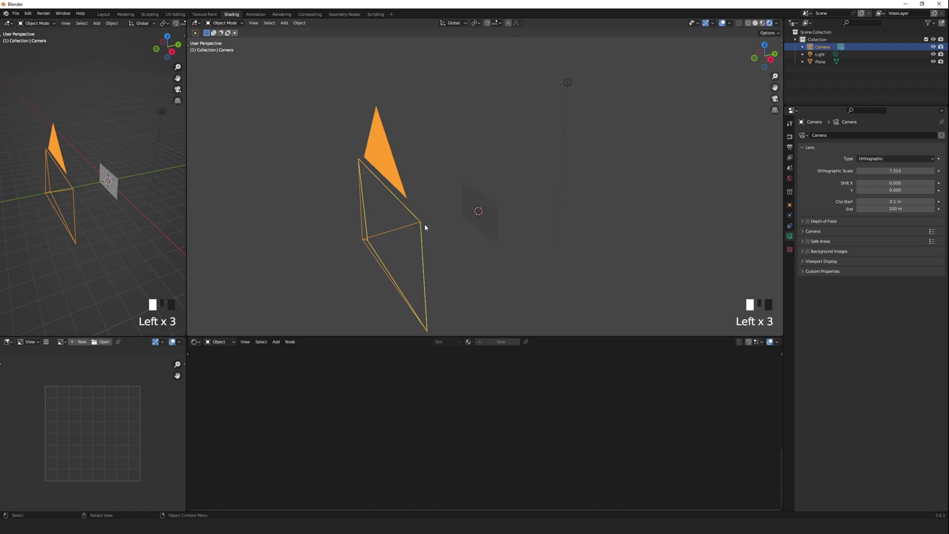
Step: Look through the camera and scale the plane up uniformly by about 2.3 so it fills the camera frame
key(KP_0)
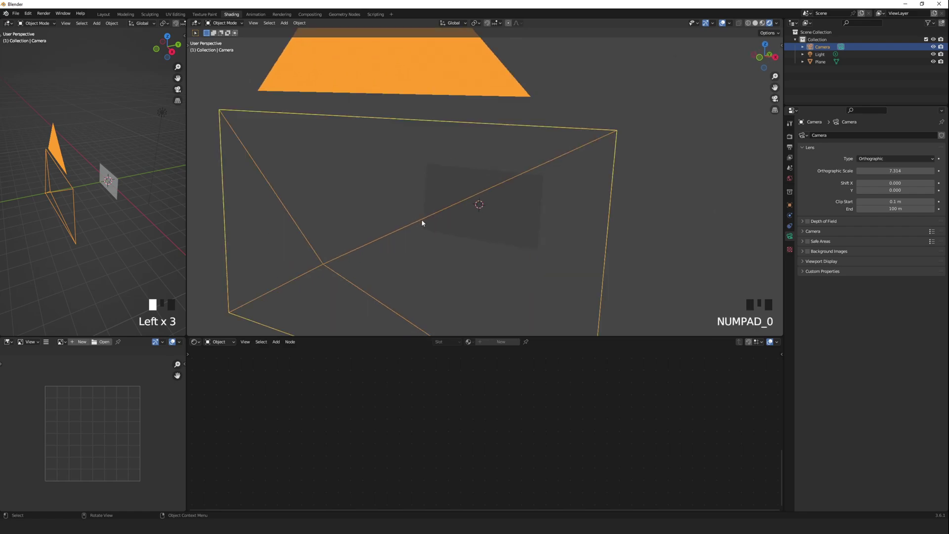
click(507, 181)
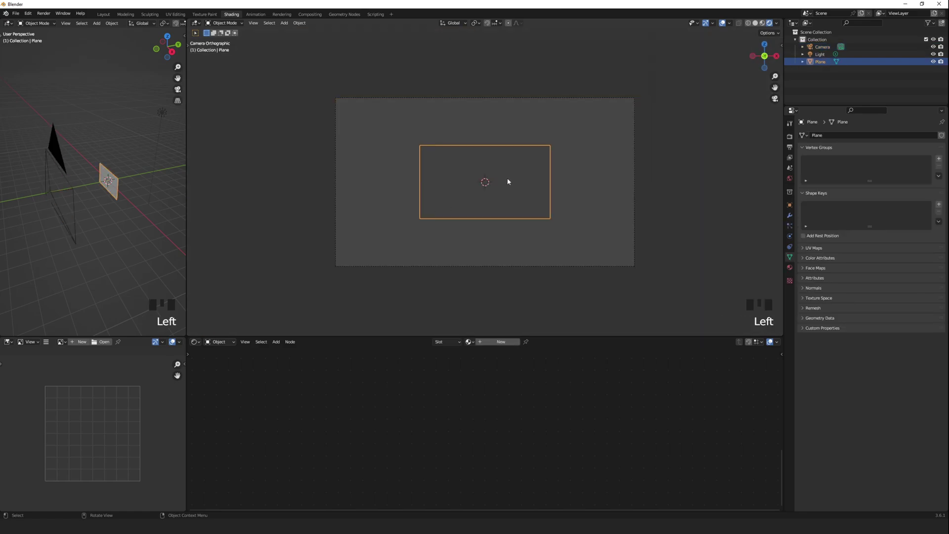
key(s)
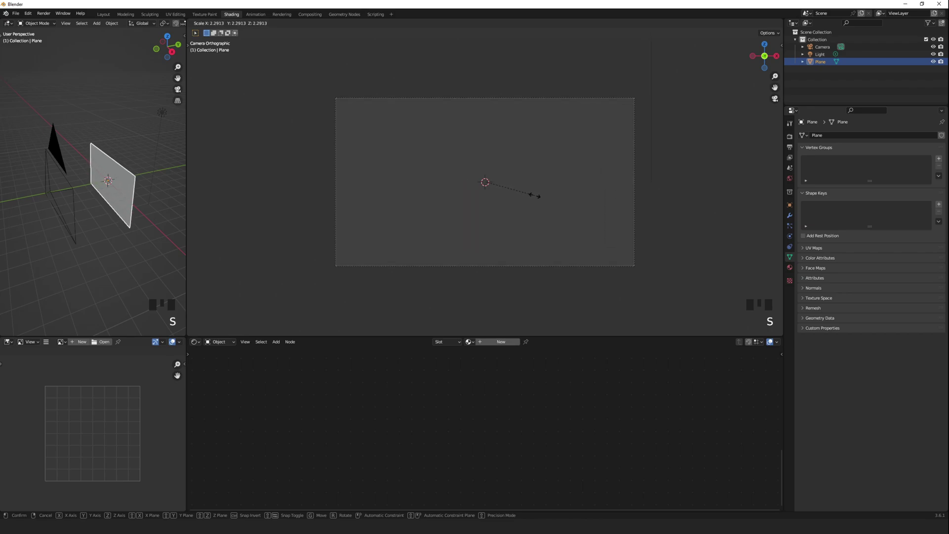
click(527, 215)
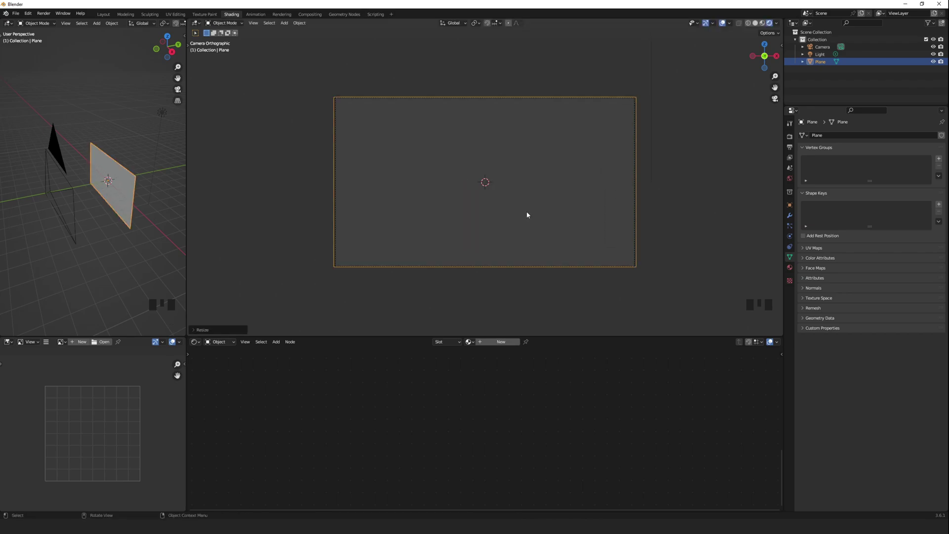
Step: Create a new material for the plane and bring its whole node setup into view
click(496, 342)
scroll(525, 400, down, 5)
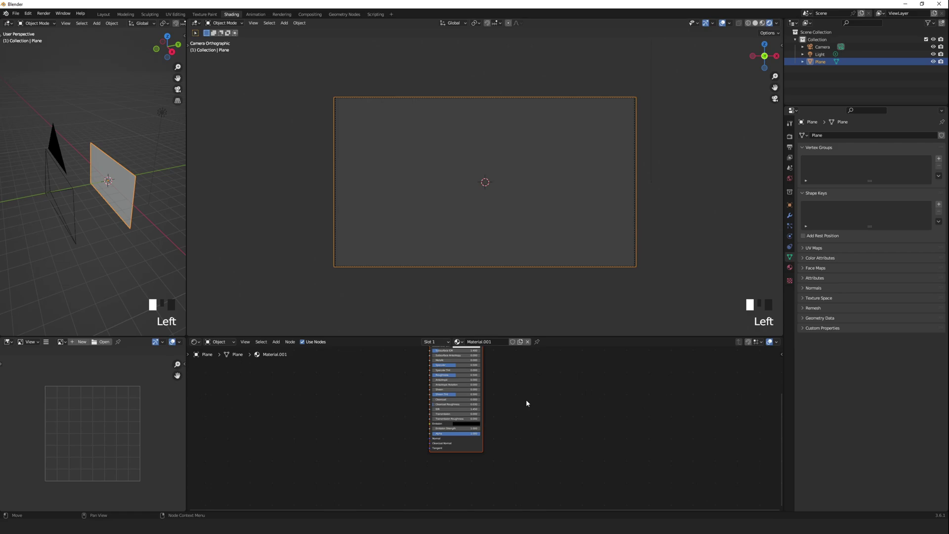
scroll(514, 403, down, 2)
middle_drag(406, 387, 401, 439)
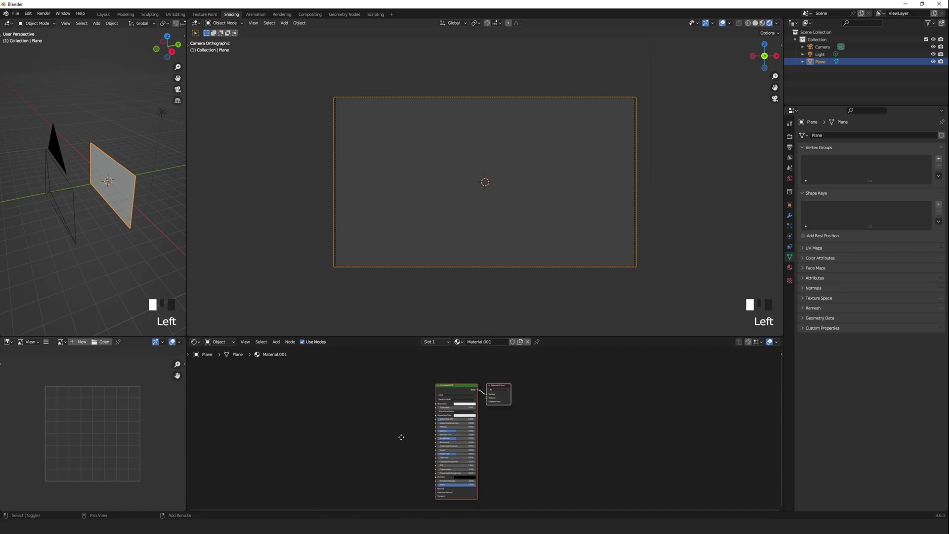
Step: Add an Image Texture node to the plane's material and place it beside the Principled BSDF node
key(shift+a)
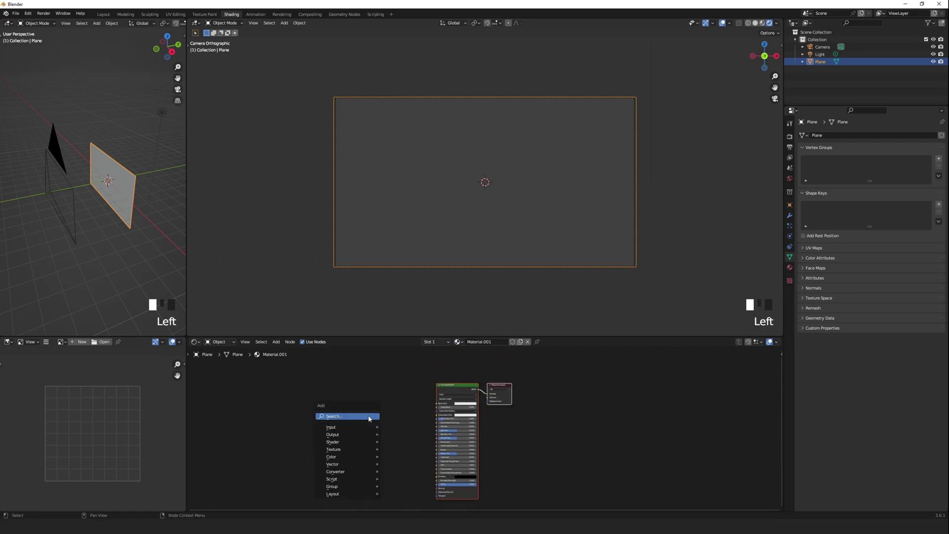
click(369, 417)
text(image te)
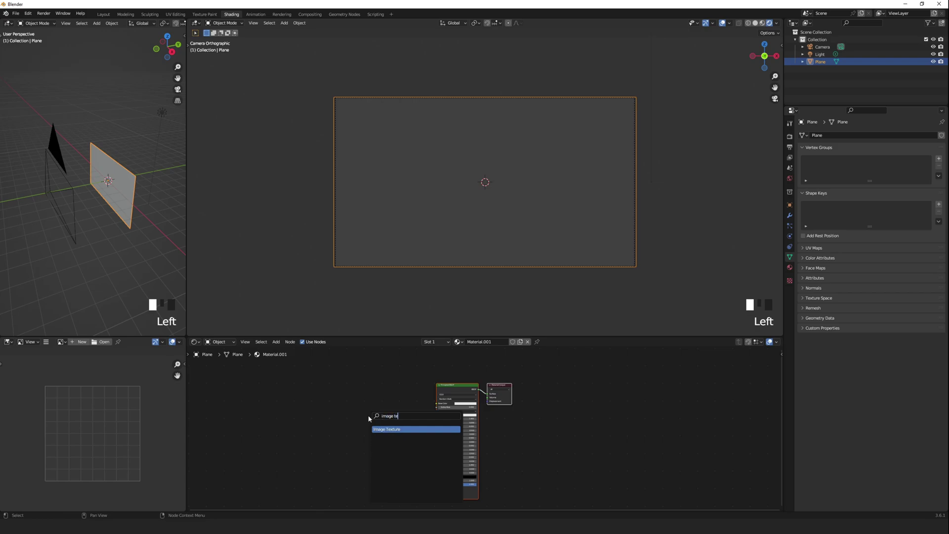
click(400, 429)
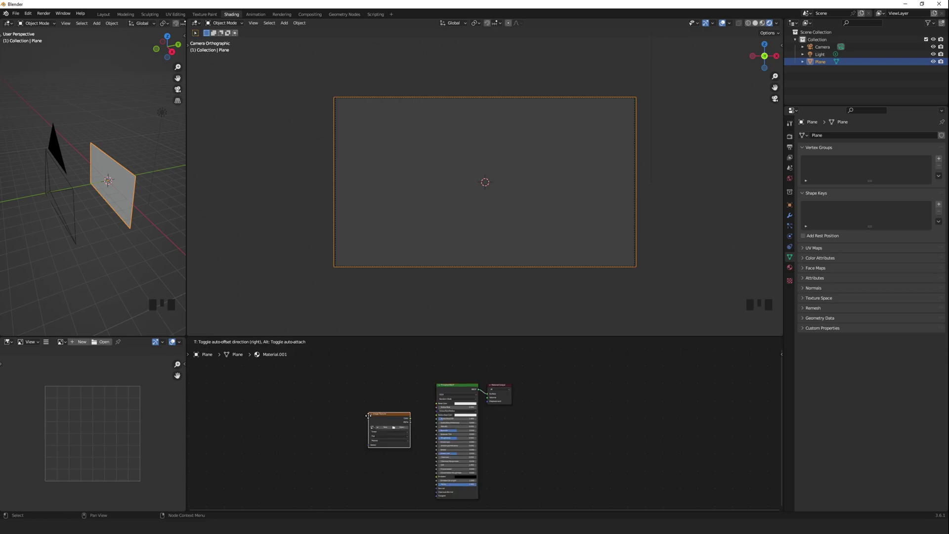
click(365, 408)
scroll(365, 409, up, 4)
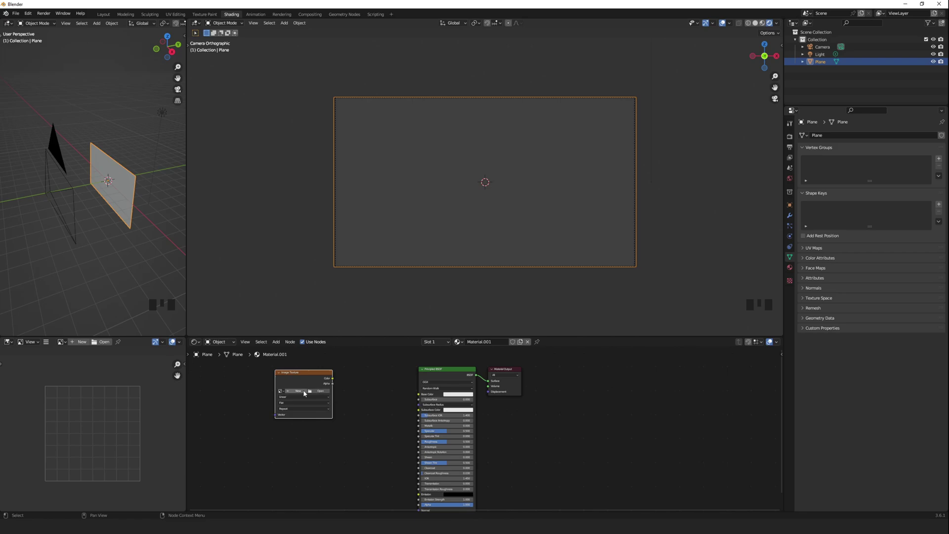
Step: Load FoxGlow_Tut.png into the Image Texture node and link its Color output to the shader's Base Color
click(321, 391)
double_click(394, 210)
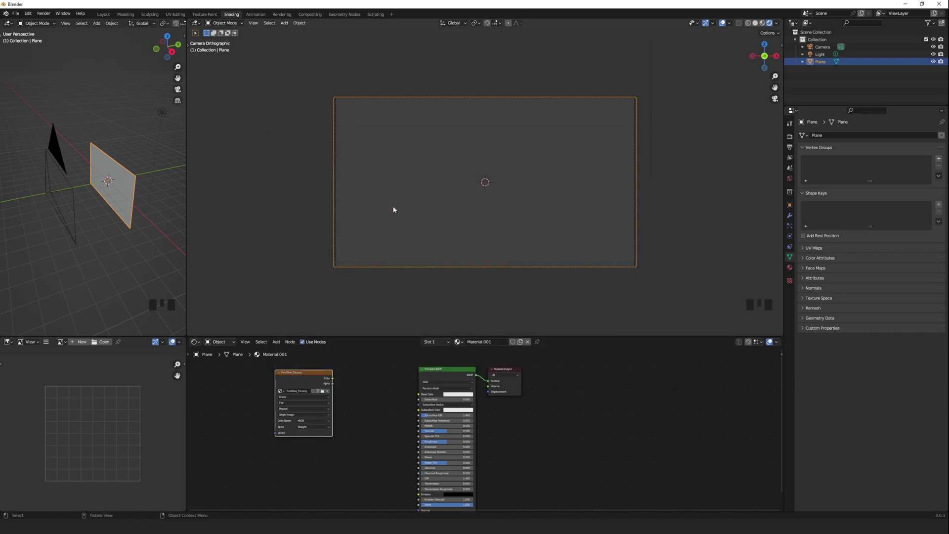
drag(332, 378, 418, 395)
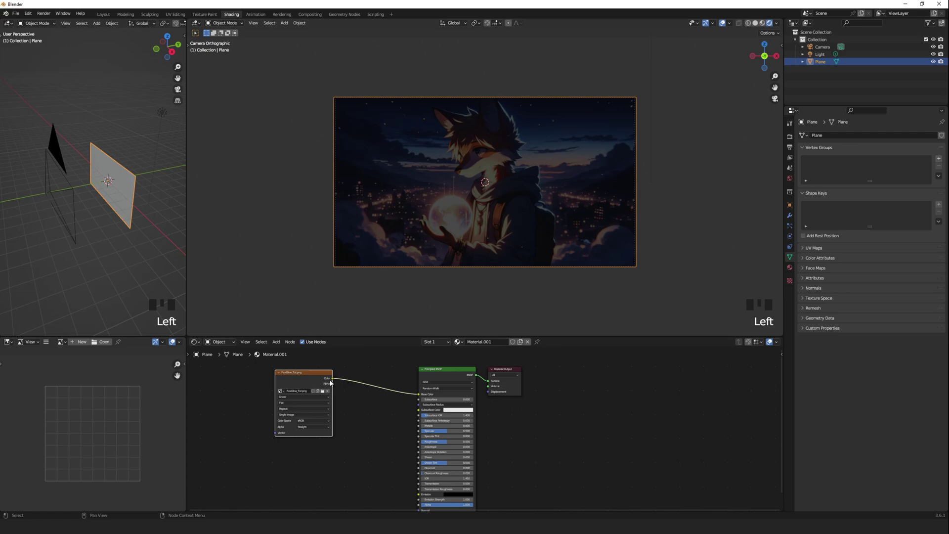
Step: Set the emission color to white, and link the image texture's Color output to the Emission input
mouse_move(439, 500)
mouse_down()
mouse_move(460, 500)
mouse_move(439, 499)
mouse_up()
click(458, 494)
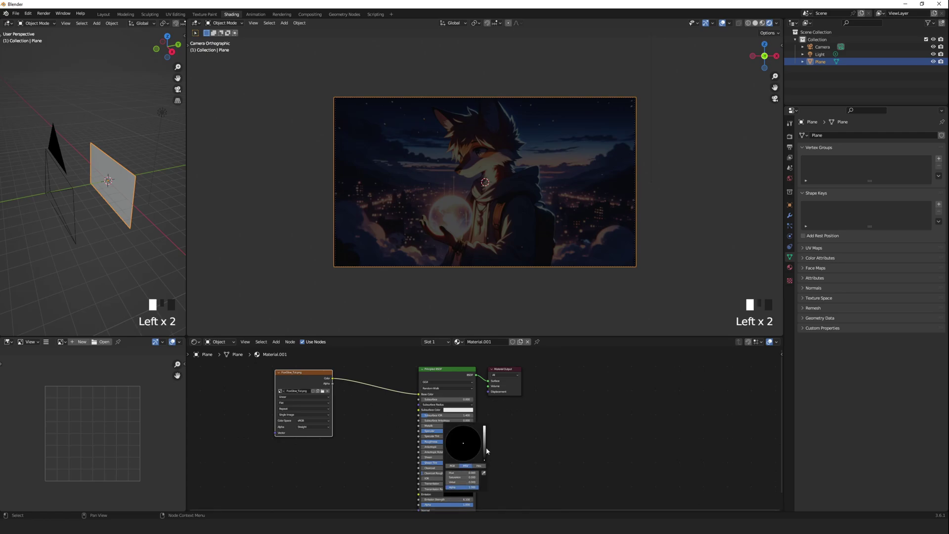
drag(485, 462, 484, 427)
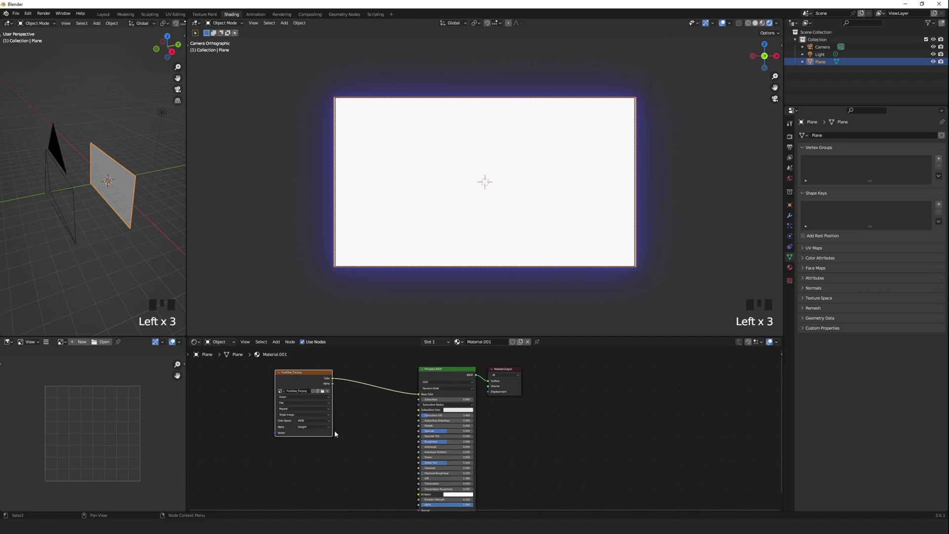
drag(332, 379, 419, 495)
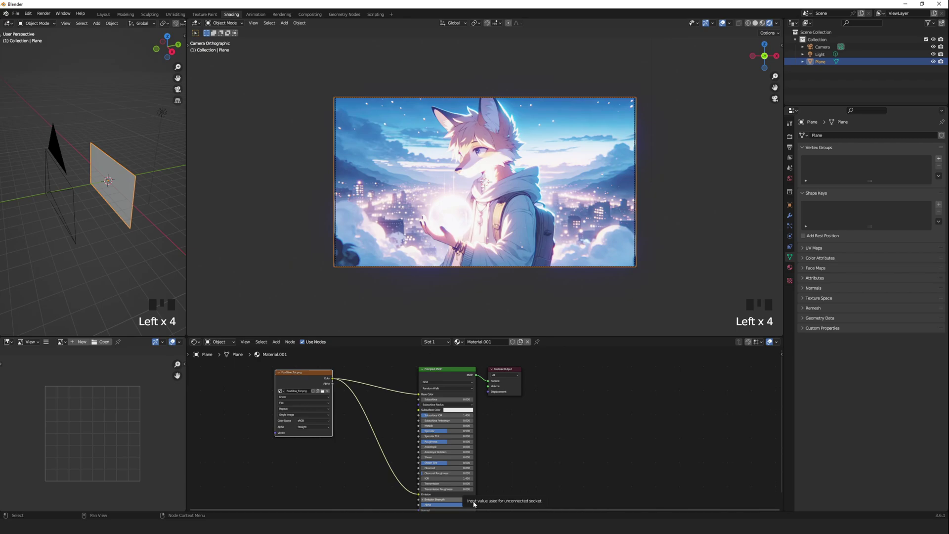
Step: Set the Emission Strength of the plane's material to 1.5
middle_drag(514, 472, 516, 448)
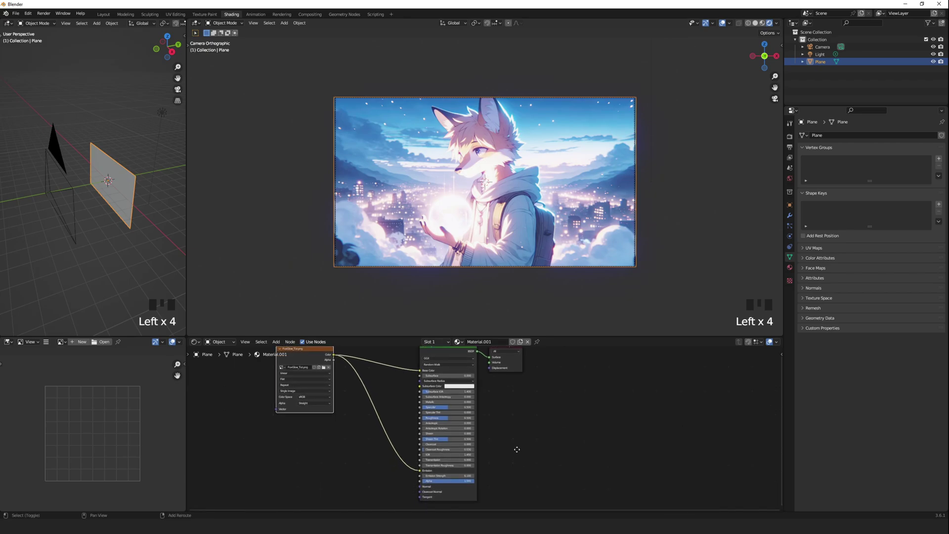
scroll(457, 463, up, 3)
scroll(444, 488, up, 1)
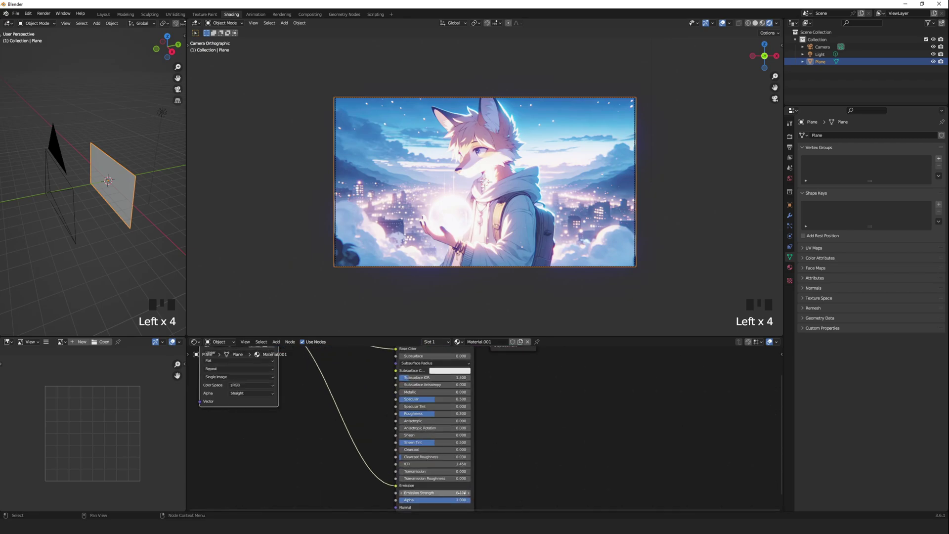
drag(435, 493, 410, 493)
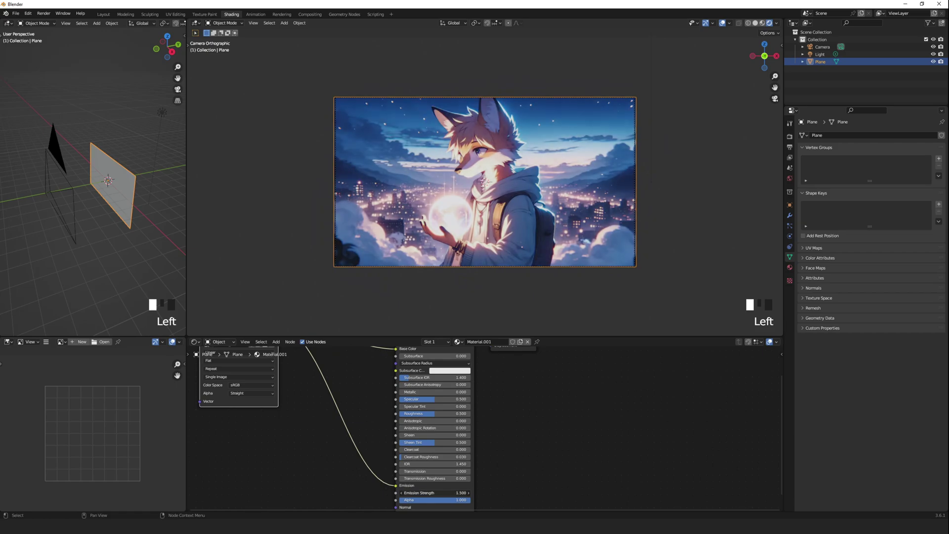
mouse_move(367, 387)
middle_down()
mouse_move(378, 430)
mouse_move(369, 404)
middle_up()
scroll(368, 403, down, 1)
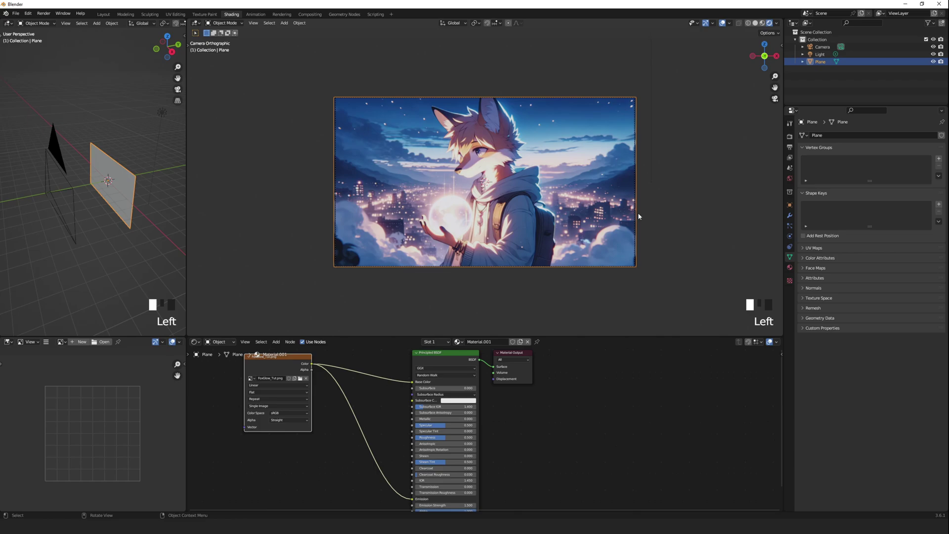
Step: Duplicate the image plane and move the copy along the Y axis partway toward the camera
scroll(640, 208, down, 6)
middle_drag(641, 206, 545, 220)
scroll(546, 220, down, 4)
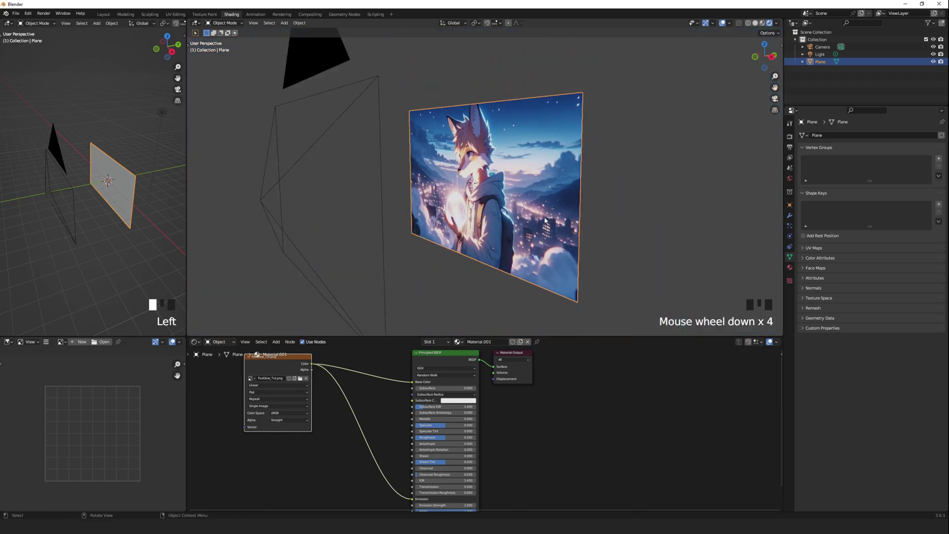
click(535, 212)
key(shift+d)
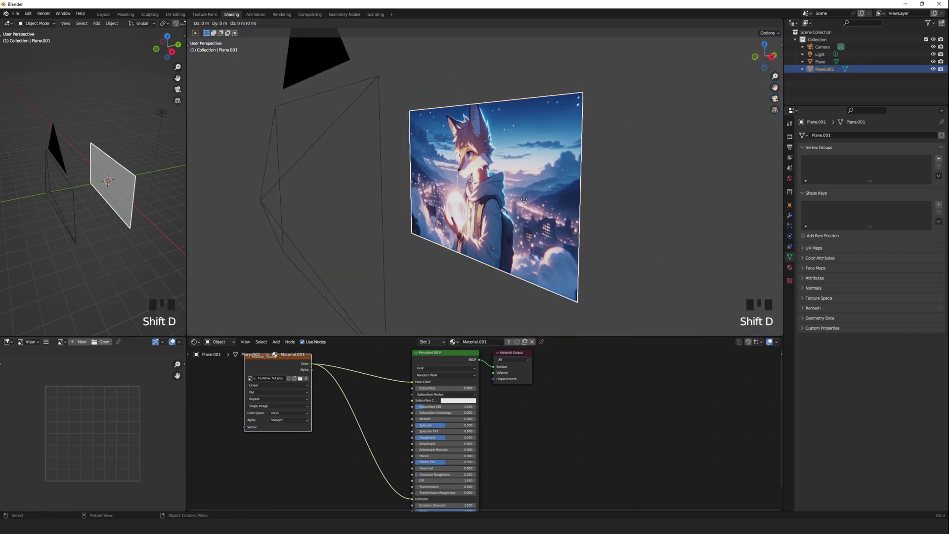
key(y)
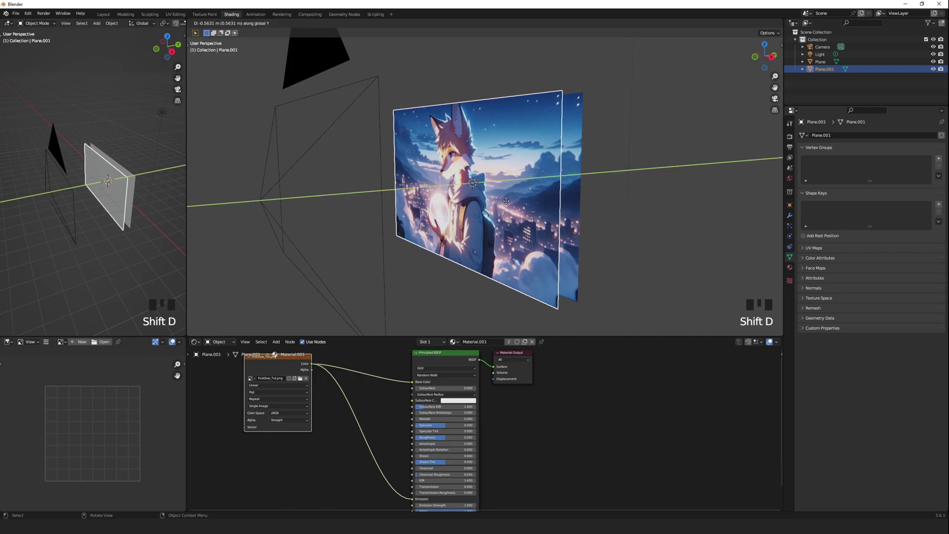
click(454, 205)
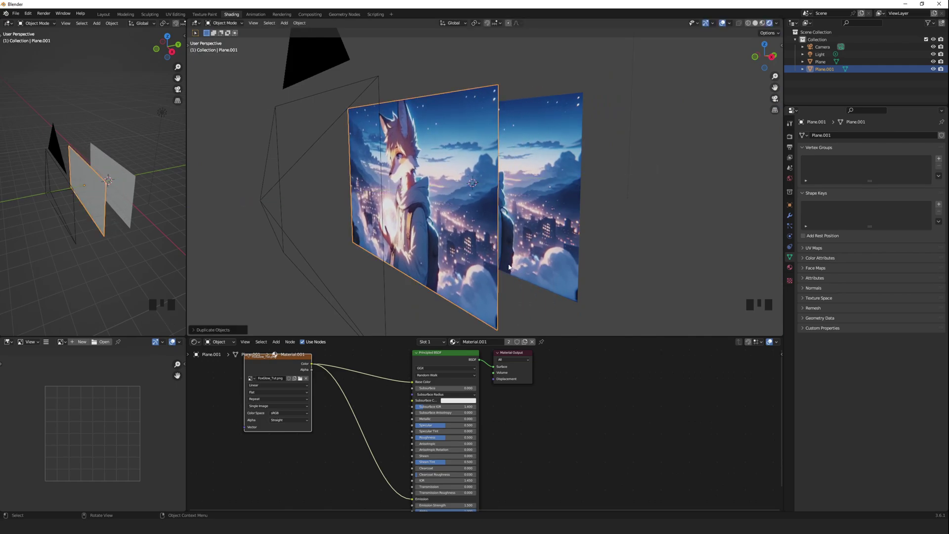
Step: Edit the duplicated plane in camera view and trace a knife cut clockwise around the glowing orb, from the fingers to the wrist
key(KP_0)
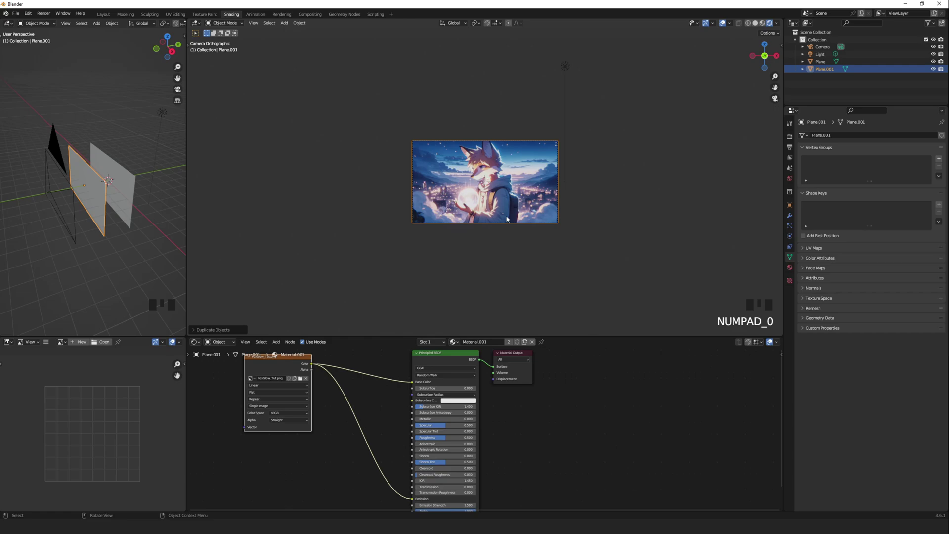
scroll(497, 183, up, 5)
scroll(497, 184, up, 2)
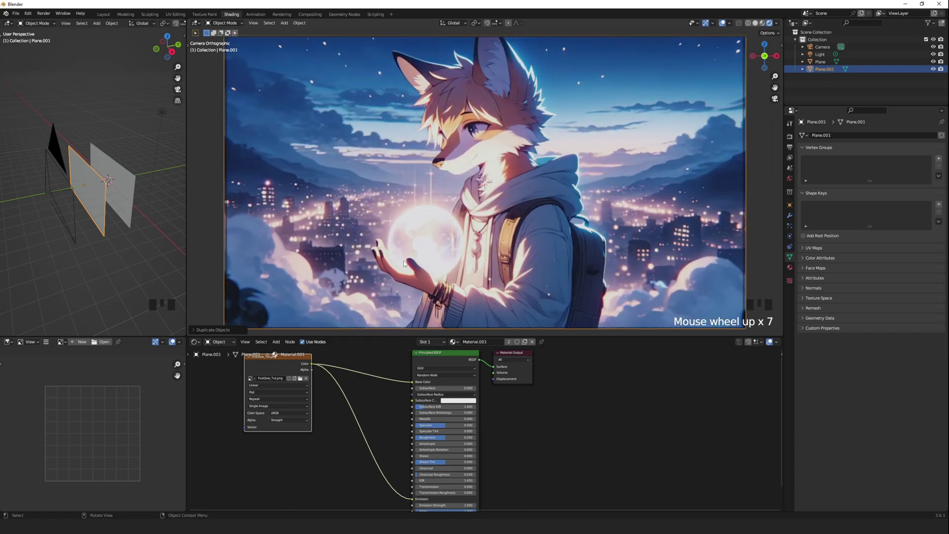
key(Tab)
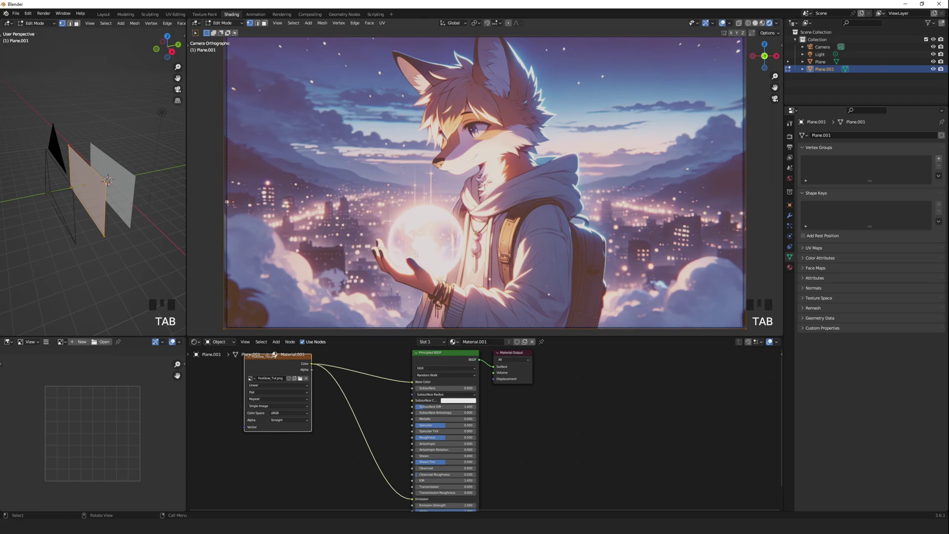
scroll(417, 255, up, 3)
shift+middle_drag(422, 223, 472, 216)
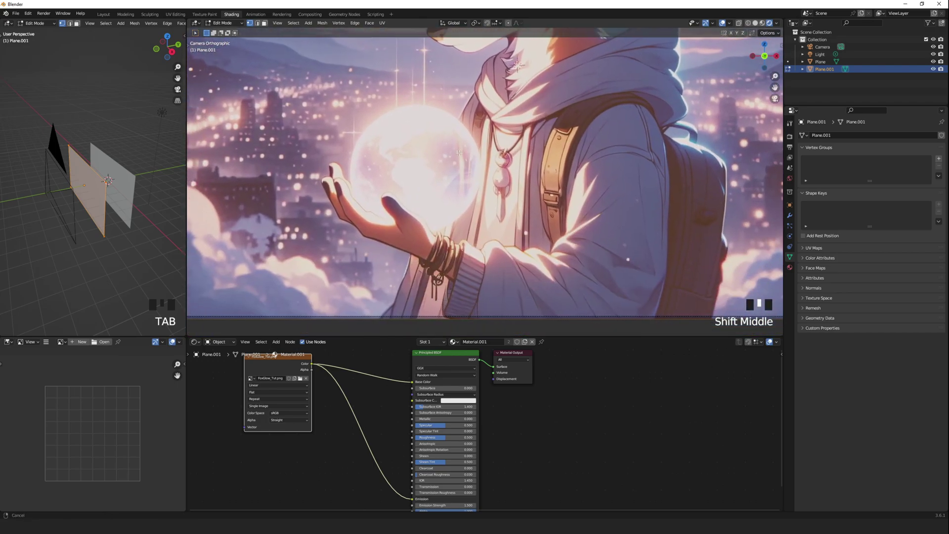
scroll(459, 153, up, 2)
scroll(472, 216, up, 2)
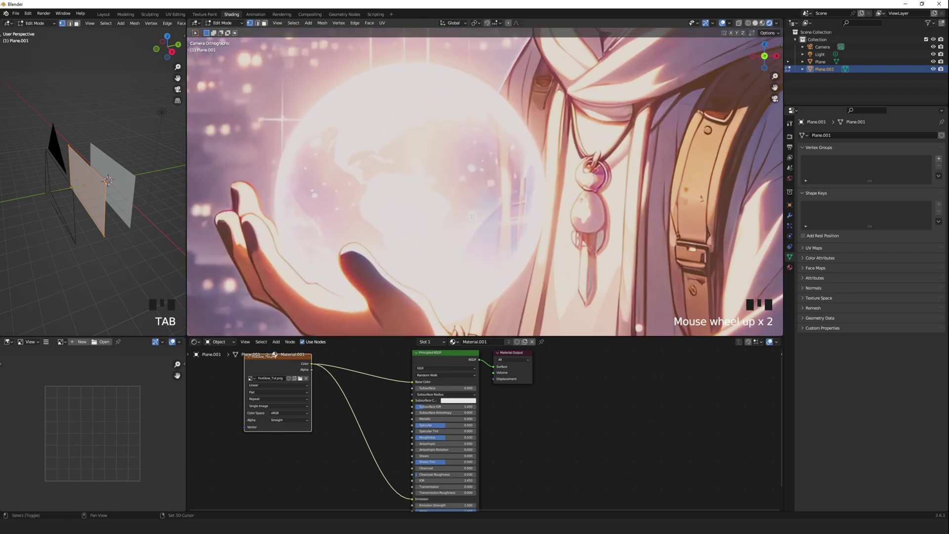
key(k)
click(302, 224)
click(300, 211)
click(299, 194)
click(301, 176)
click(305, 160)
click(316, 130)
click(327, 111)
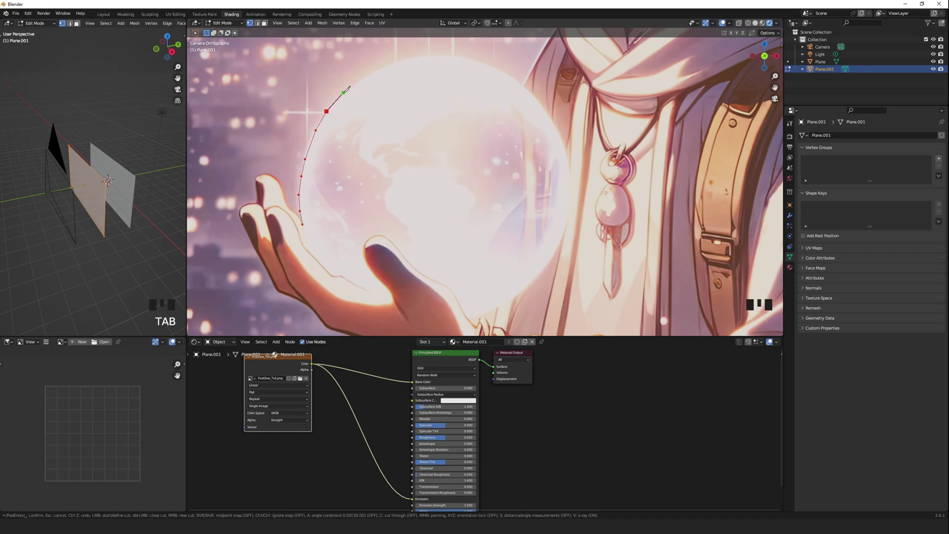
click(343, 93)
click(364, 78)
click(387, 65)
click(413, 58)
click(444, 56)
click(476, 60)
click(502, 73)
click(523, 87)
click(539, 105)
click(553, 122)
click(562, 143)
click(569, 169)
click(571, 190)
click(570, 212)
click(562, 240)
click(550, 262)
click(534, 283)
click(518, 295)
click(498, 308)
click(469, 320)
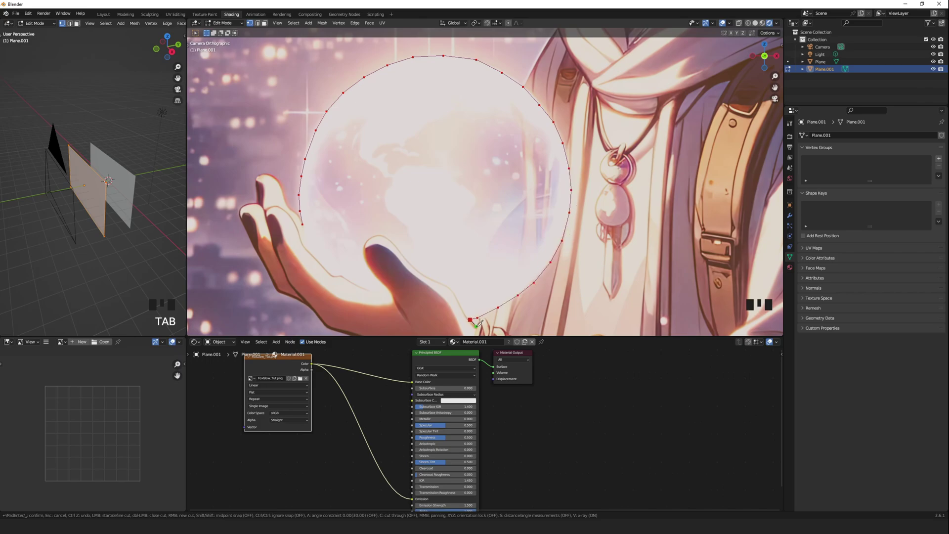
Step: Continue the knife cut from the orb's lower edge along the wrist and around the tip of the thumb
shift+middle_drag(476, 326, 471, 289)
click(472, 289)
click(466, 309)
click(462, 304)
click(455, 291)
click(447, 271)
scroll(444, 267, up, 1)
click(428, 274)
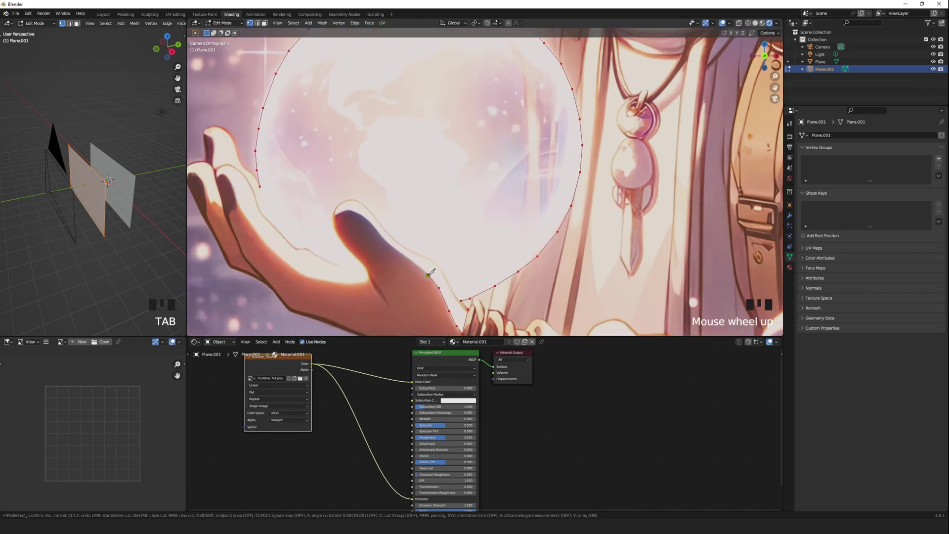
click(428, 275)
click(404, 255)
click(391, 245)
click(380, 234)
click(364, 216)
click(354, 211)
click(333, 215)
click(342, 242)
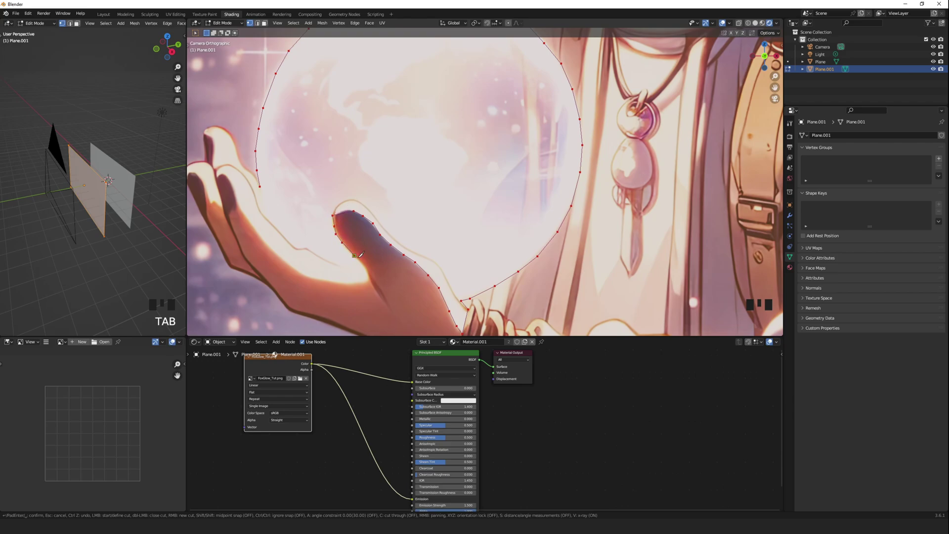
Step: Trace the knife cut along the palm and fingertips back to its starting point and apply the closed outline
click(367, 280)
click(351, 286)
click(320, 279)
click(286, 261)
click(271, 248)
click(241, 212)
click(228, 177)
click(221, 176)
click(222, 206)
click(214, 201)
click(206, 189)
shift+middle_drag(203, 181, 238, 184)
click(233, 177)
click(221, 171)
click(250, 173)
click(250, 151)
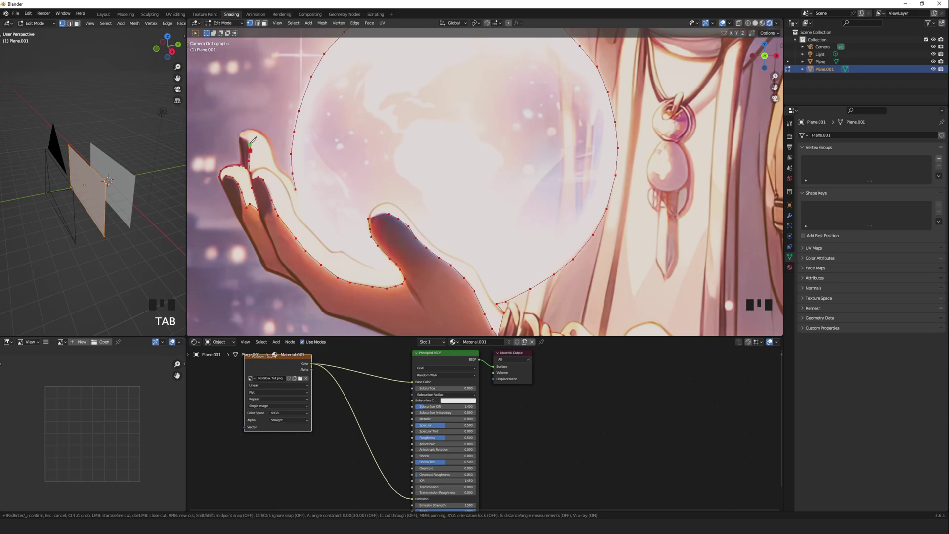
click(240, 134)
click(250, 130)
click(256, 129)
click(265, 135)
click(272, 149)
click(277, 166)
click(288, 178)
click(295, 190)
key(Return)
Step: In face select mode, delete the two faces surrounding the orb cutout and return to Object Mode
scroll(337, 199, down, 10)
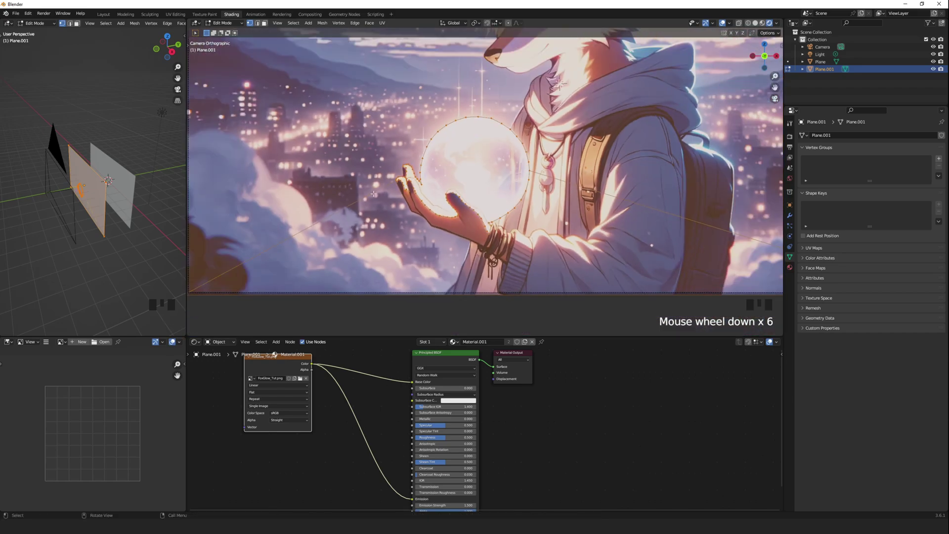
click(264, 24)
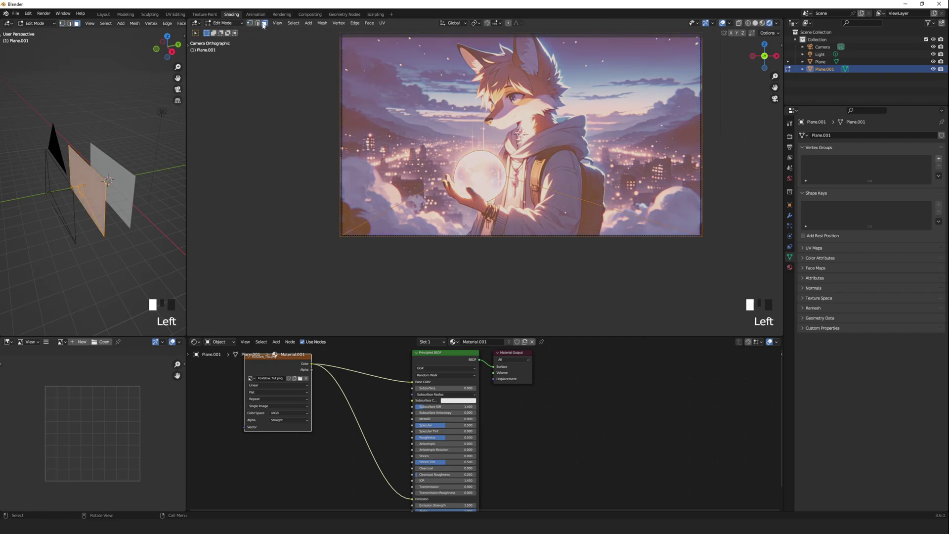
click(394, 97)
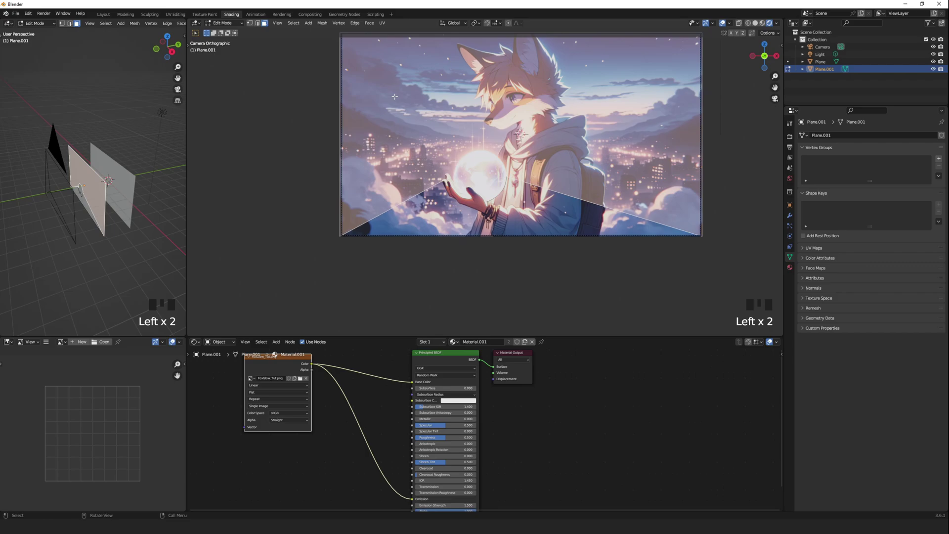
key(Delete)
click(382, 105)
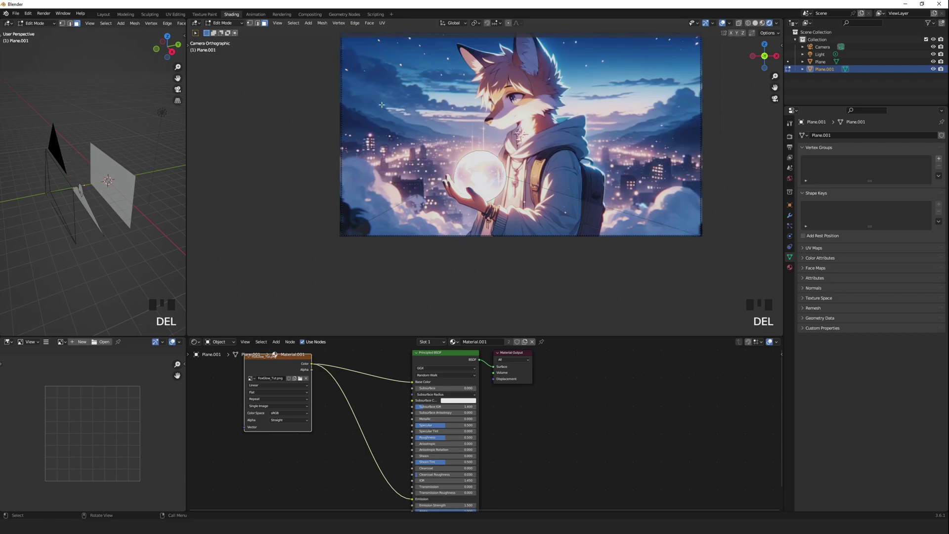
click(429, 208)
key(Delete)
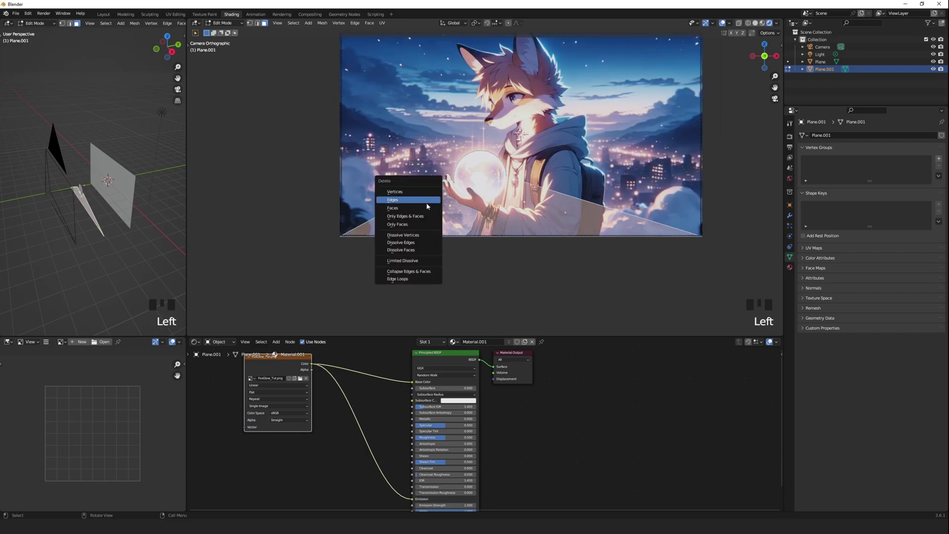
click(427, 203)
middle_drag(615, 223, 556, 233)
scroll(614, 223, down, 2)
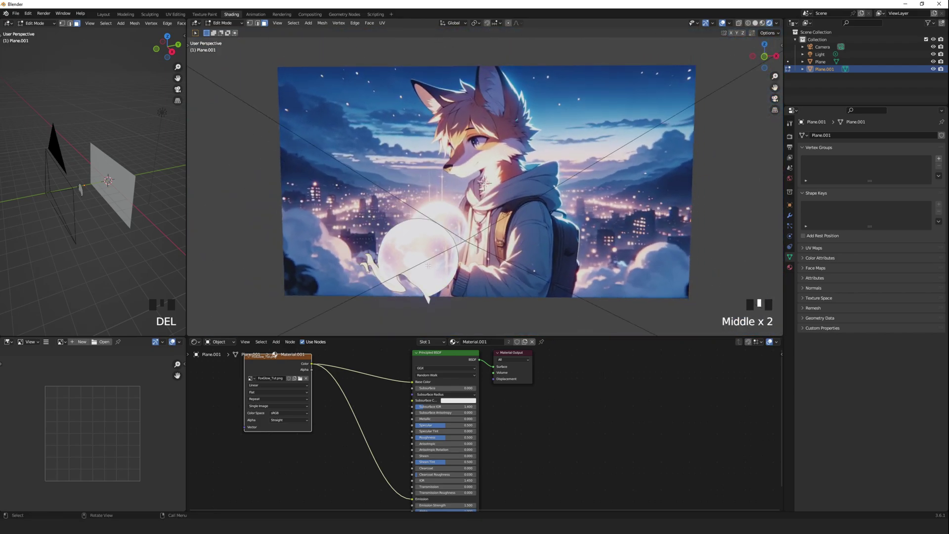
key(Tab)
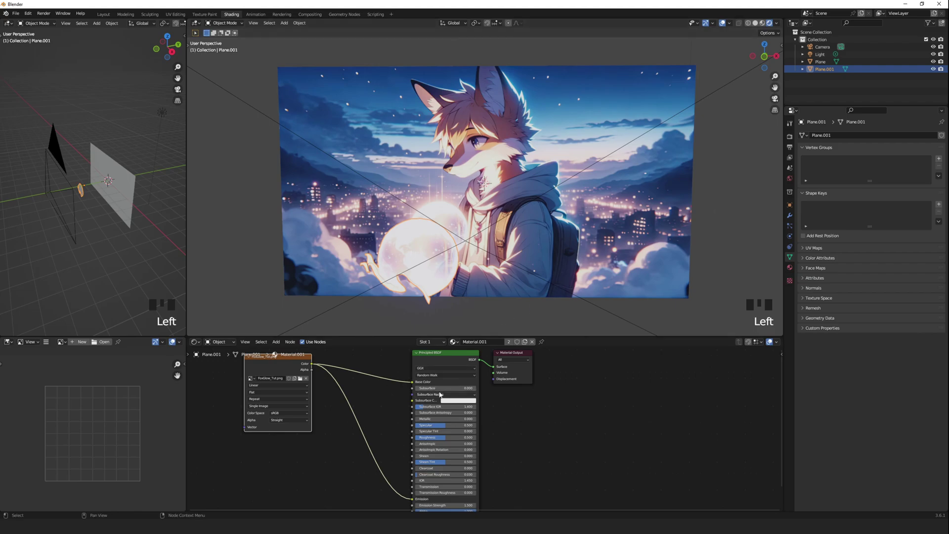
Step: Give the orb cutout its own material copy named Moon, set its Emission Strength to 8.4, and view it through the camera
click(525, 343)
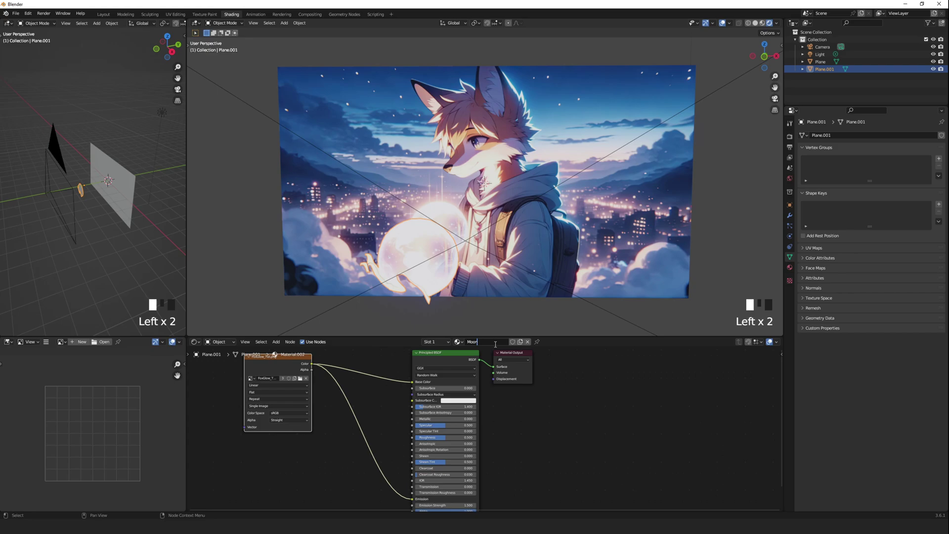
key(Return)
middle_drag(512, 476, 505, 417)
scroll(478, 430, up, 3)
drag(435, 460, 467, 460)
key(KP_0)
scroll(579, 122, down, 4)
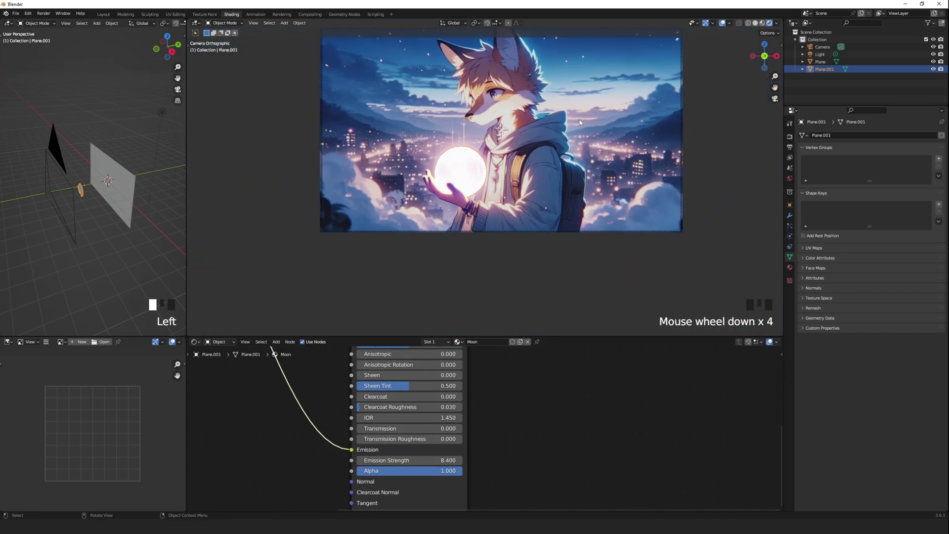
Step: Lower the Moon material's Emission Strength to 2.4 and set the bloom Threshold to 6.856, Radius to 6.031 and Intensity to 0.068
shift+middle_drag(579, 122, 527, 174)
drag(387, 460, 357, 461)
click(789, 141)
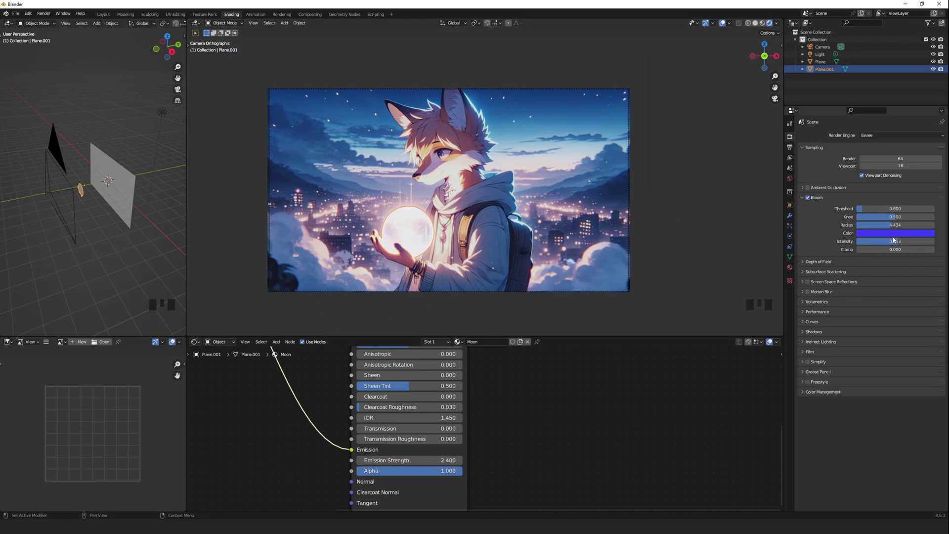
drag(890, 227, 909, 242)
drag(884, 208, 914, 209)
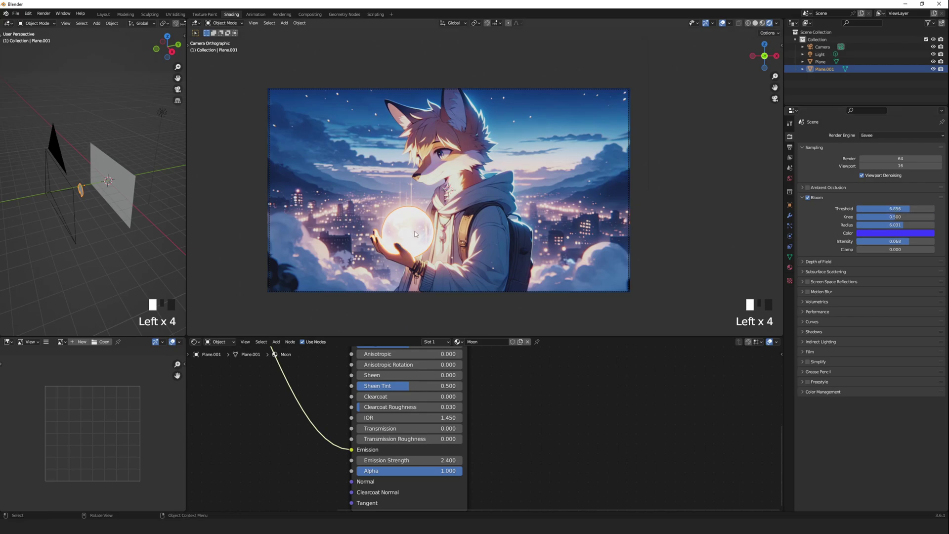
Step: Raise the Moon material's Emission Strength to 9.8 and change the bloom color to green
mouse_move(405, 460)
mouse_down()
mouse_move(452, 460)
mouse_move(417, 460)
mouse_up()
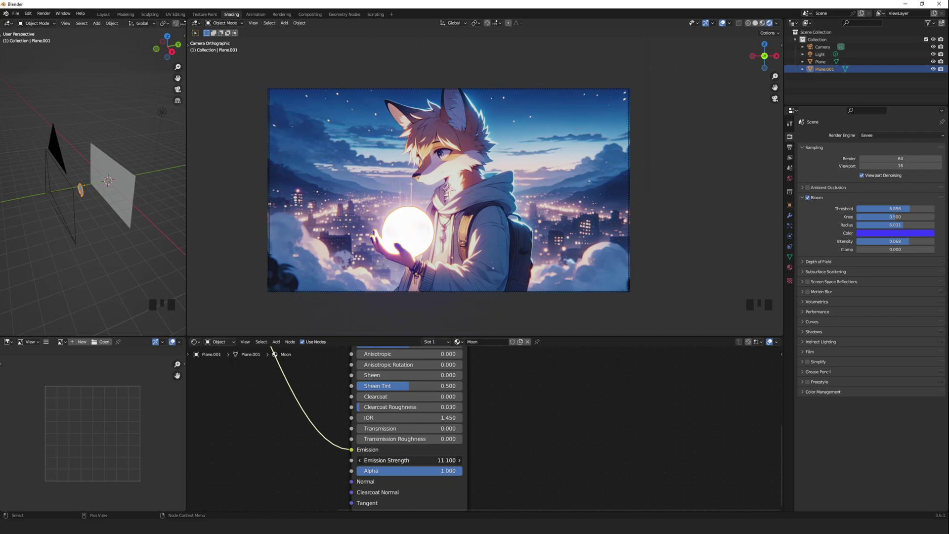
click(905, 233)
click(915, 153)
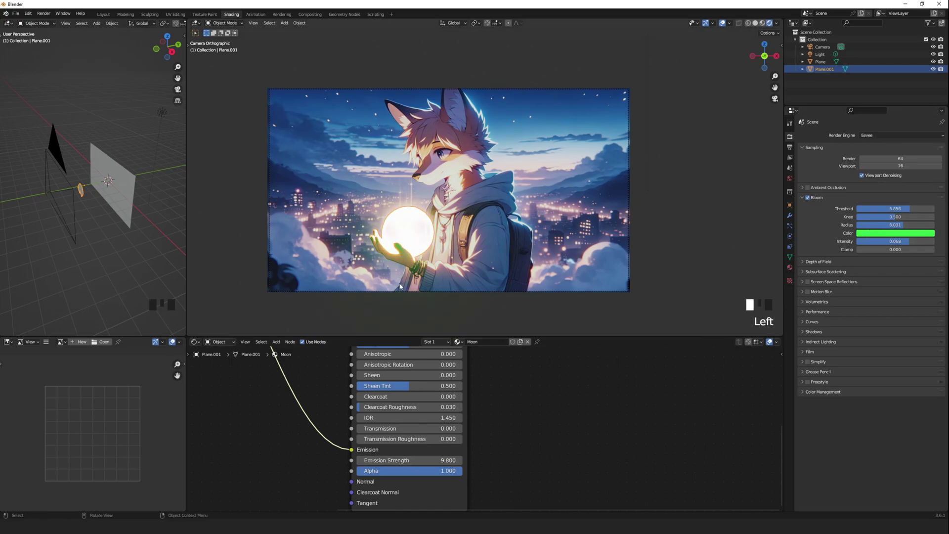
Step: Try a much stronger orb glow by raising the Moon material's Emission Strength to 63.2 or more
drag(682, 257, 568, 317)
click(438, 460)
drag(390, 460, 468, 460)
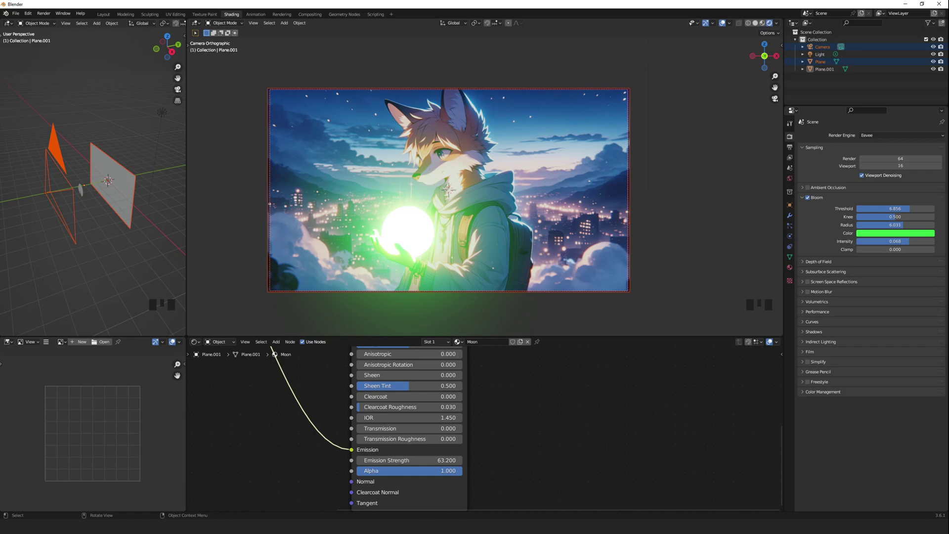
drag(444, 460, 474, 460)
Step: Set the Moon material's Emission Strength to exactly 20
click(422, 460)
text(20)
key(Return)
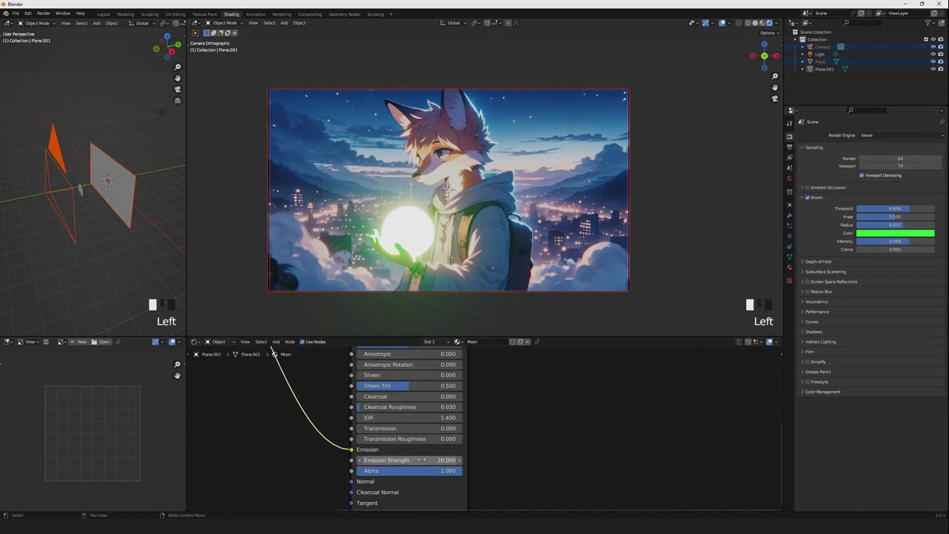